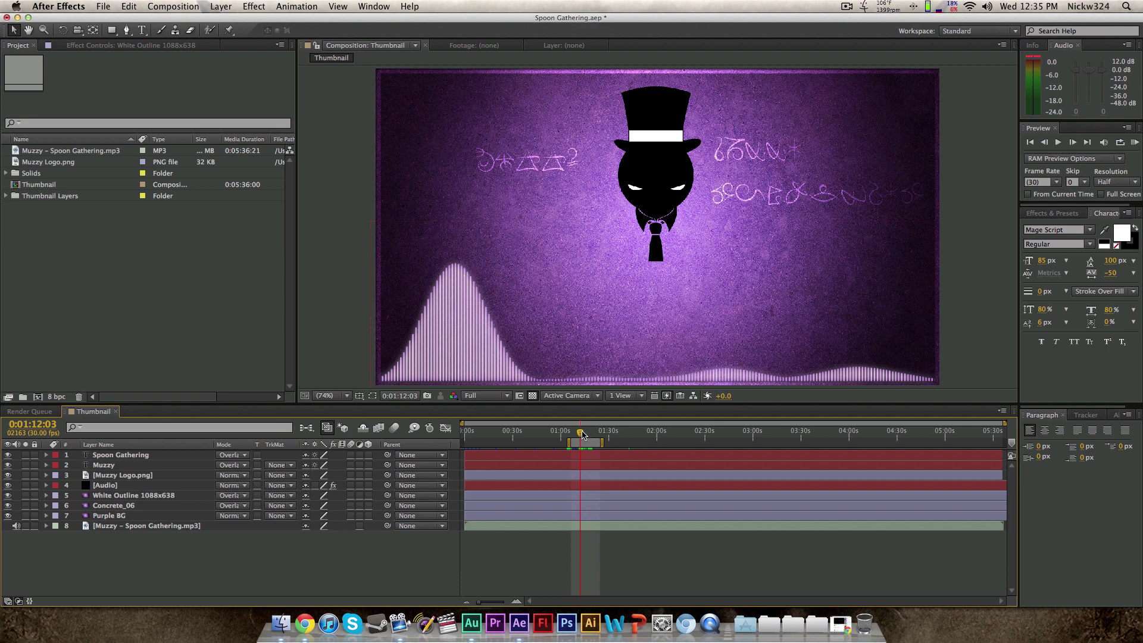
Scrub through the finished composition around 0:01:13 to examine how its audio spectrum moves against the logo and text
left_click_drag(581, 433, 583, 435)
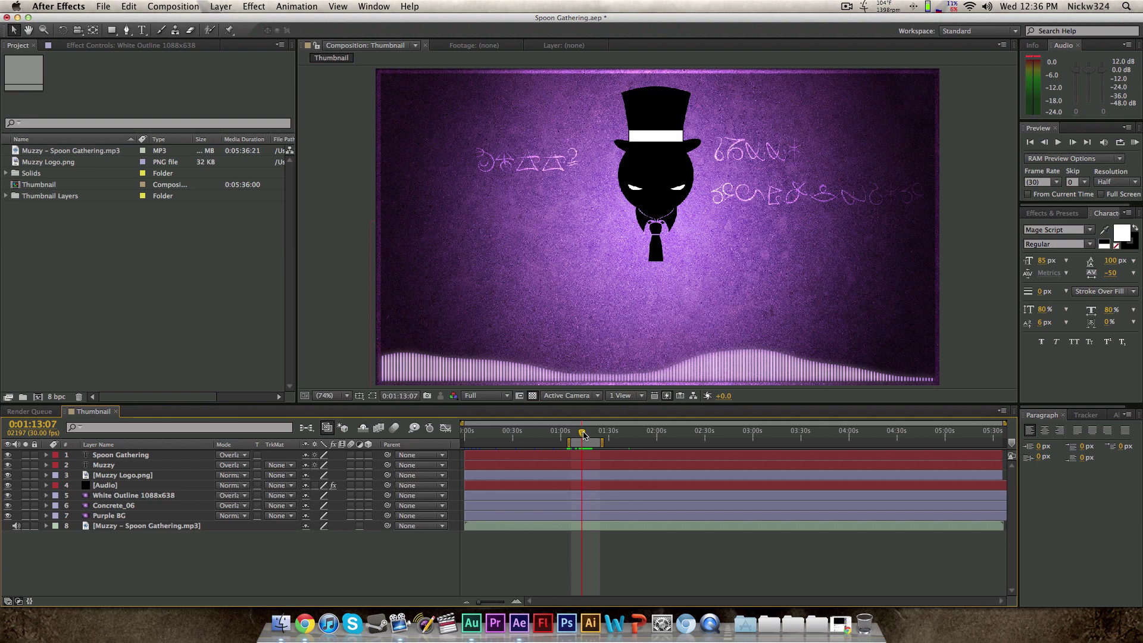
left_click_drag(584, 434, 584, 437)
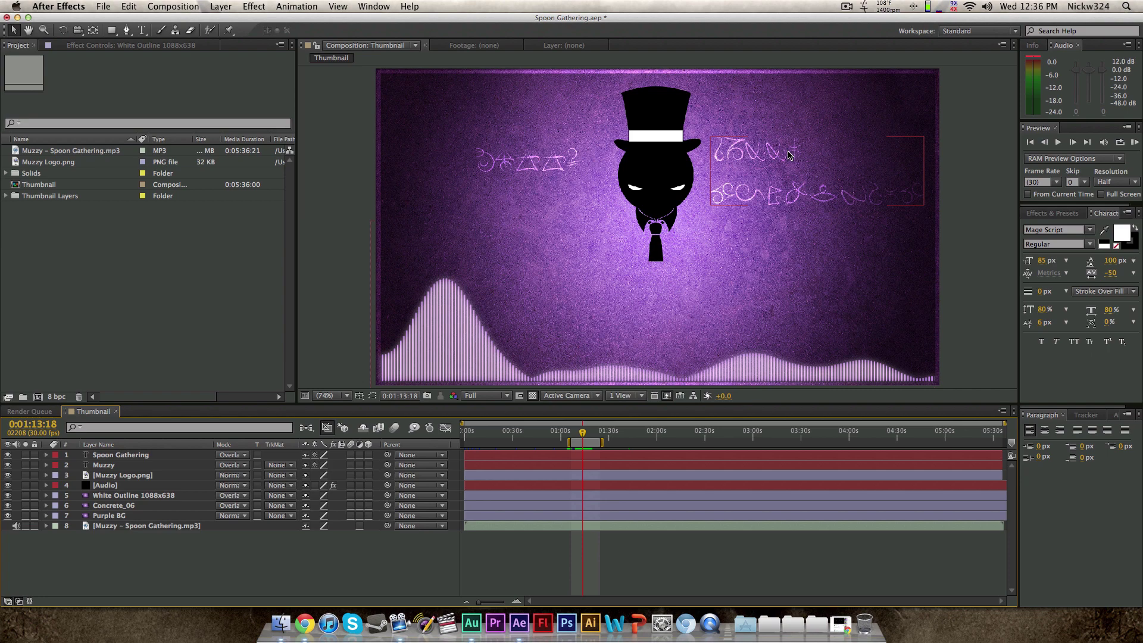
key("F2")
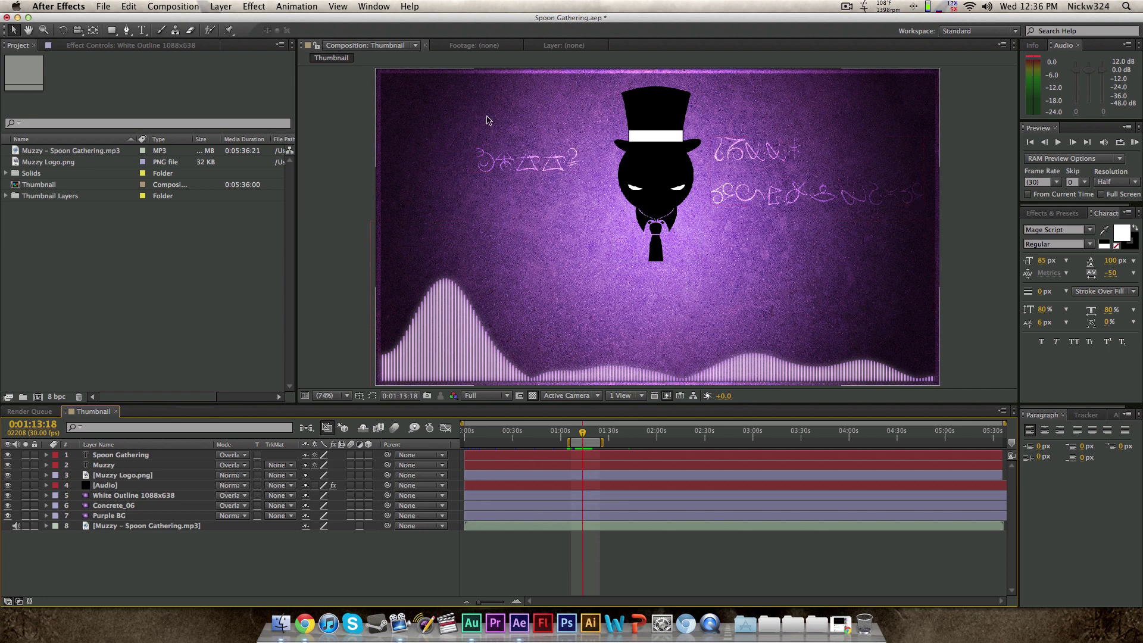
left_click(706, 228)
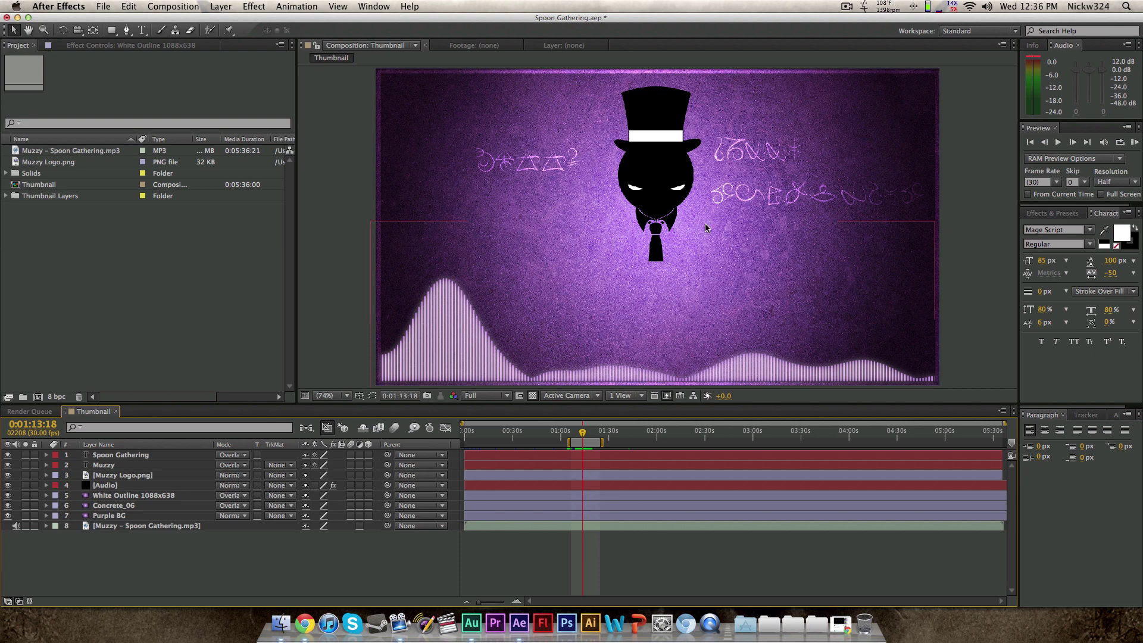
left_click(727, 332)
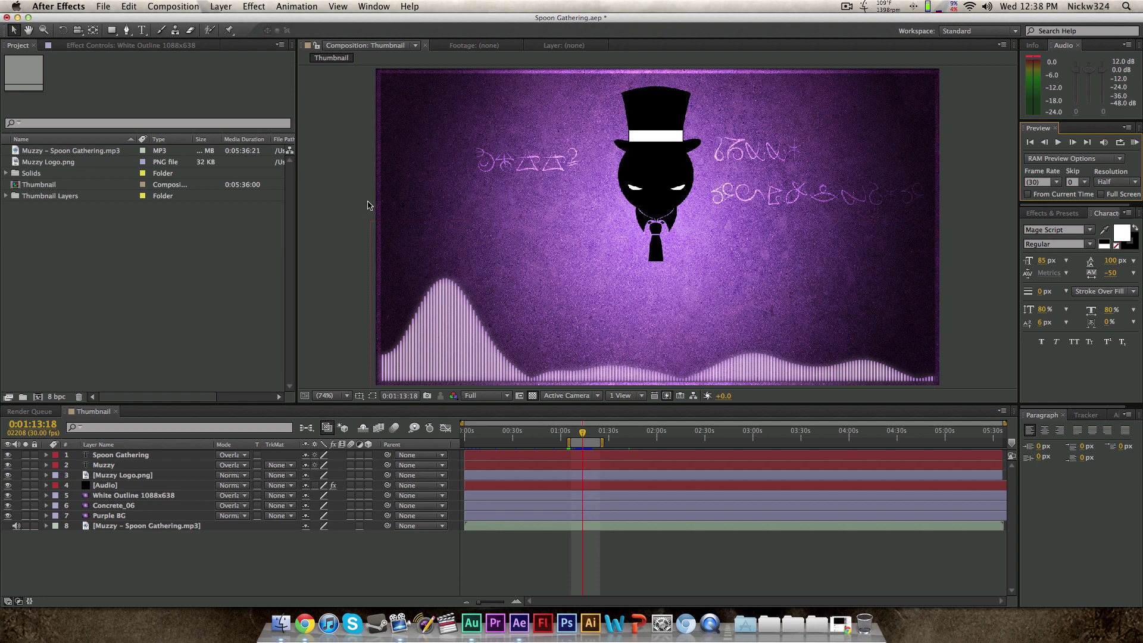
Create a new, empty project in place of the open Spoon Gathering project
left_click(103, 7)
mouse_move(113, 20)
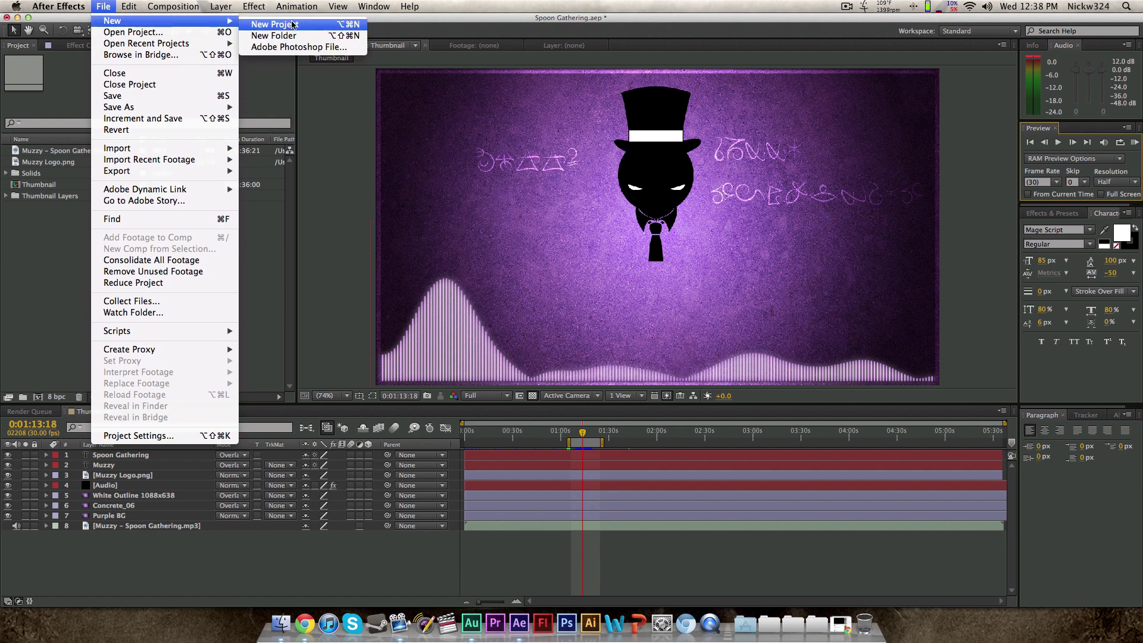
left_click(268, 21)
left_click(540, 331)
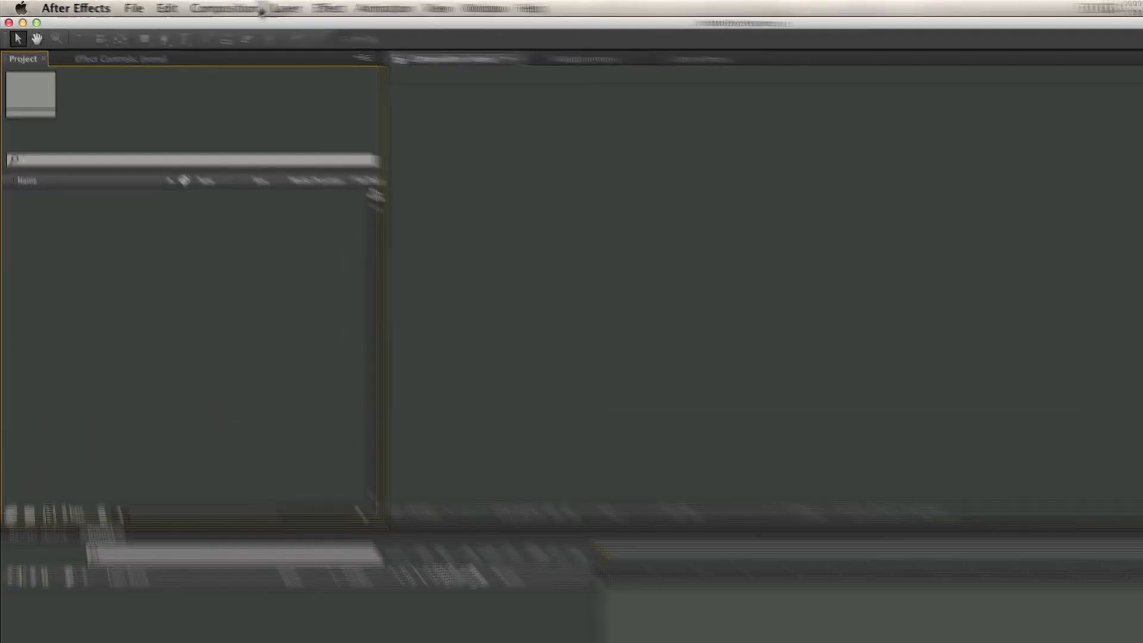
Create a new composition with a width of 1920 px and a height of 1080 px
left_click(261, 10)
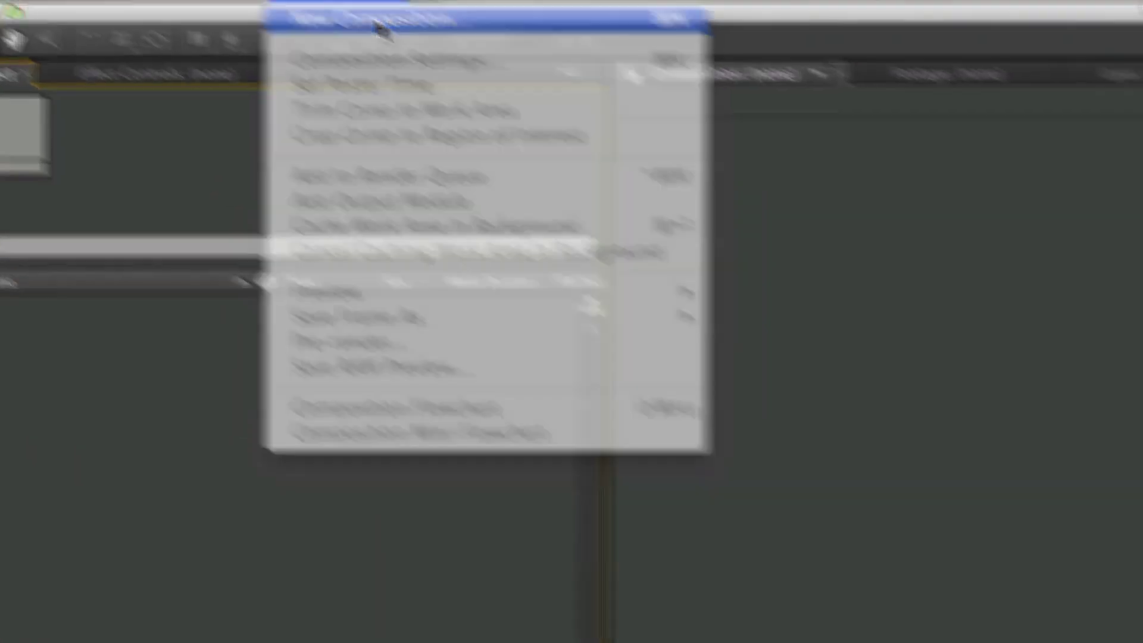
left_click(252, 26)
left_click(473, 221)
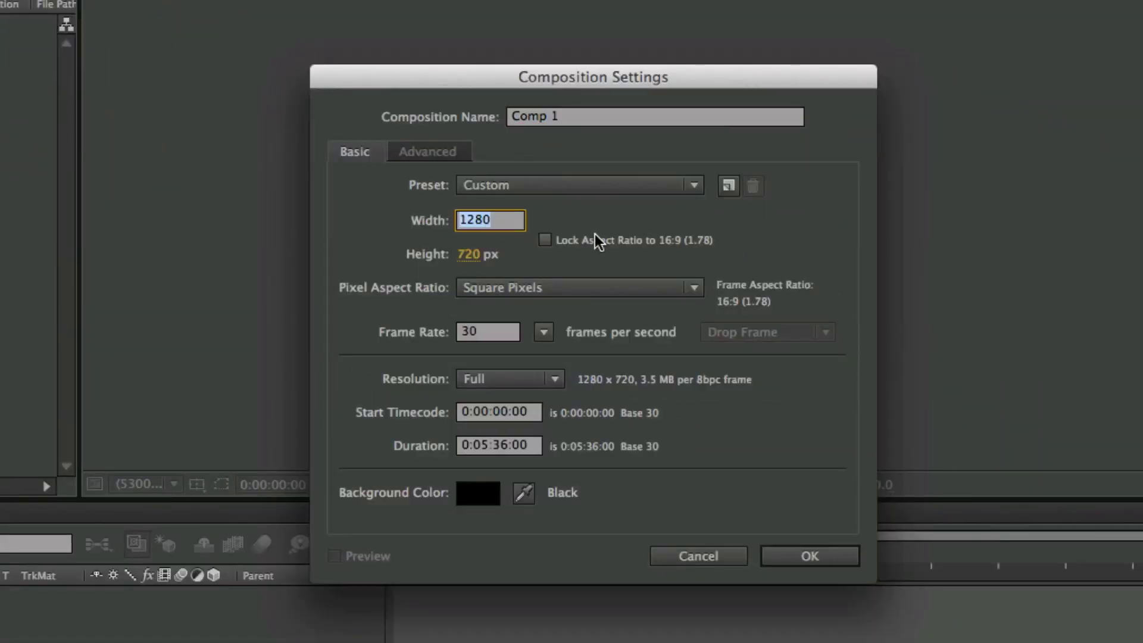
type("1920")
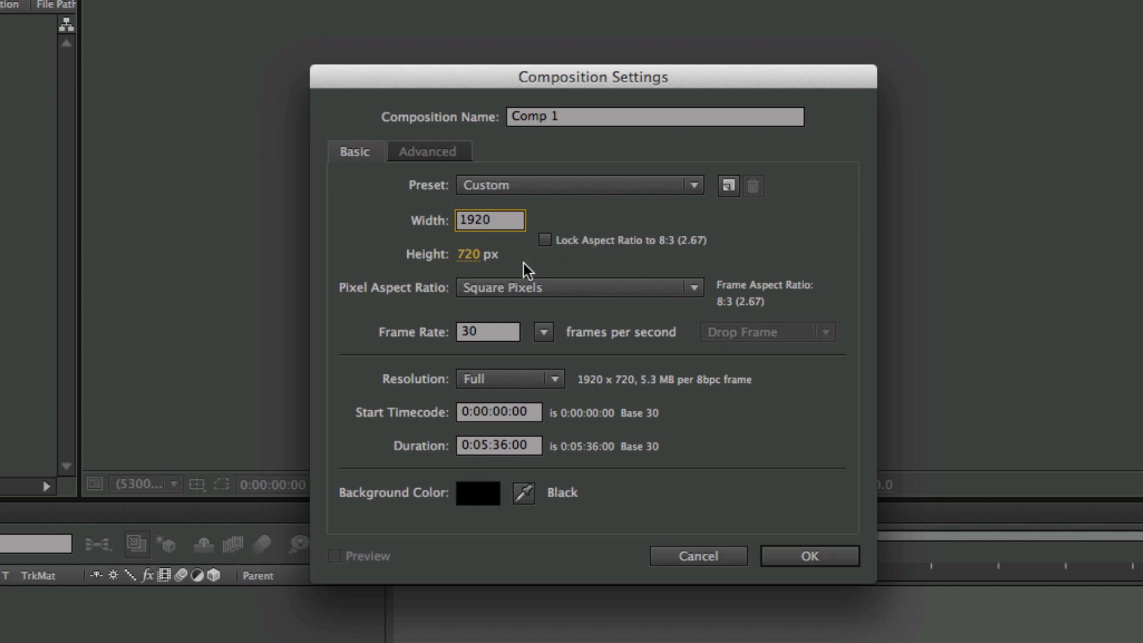
left_click(471, 256)
type("1080")
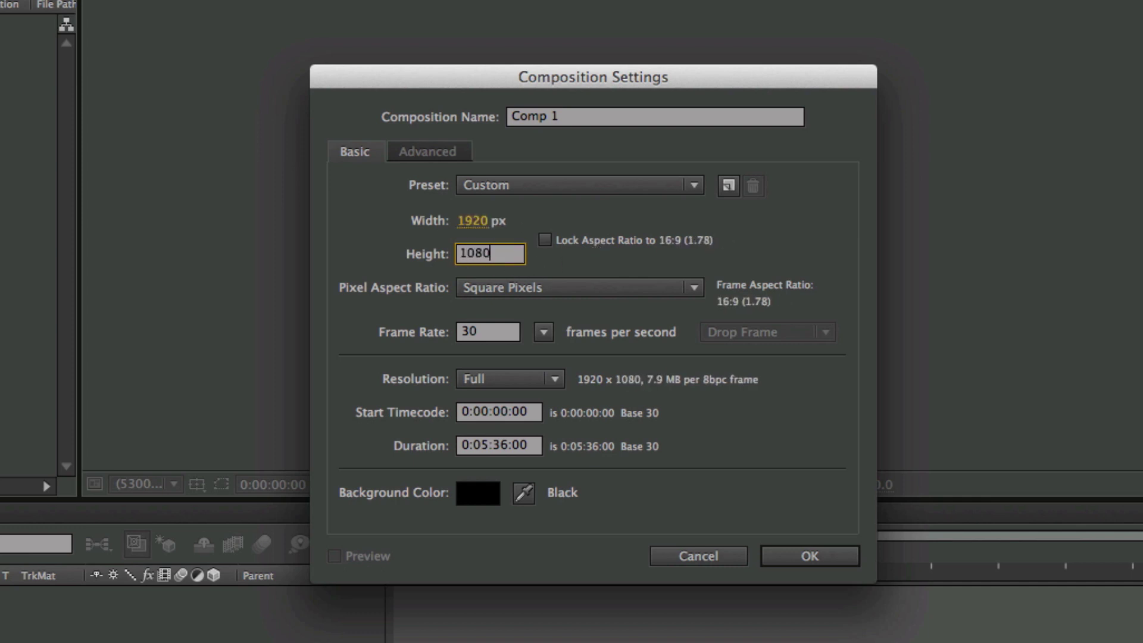
left_click(490, 447)
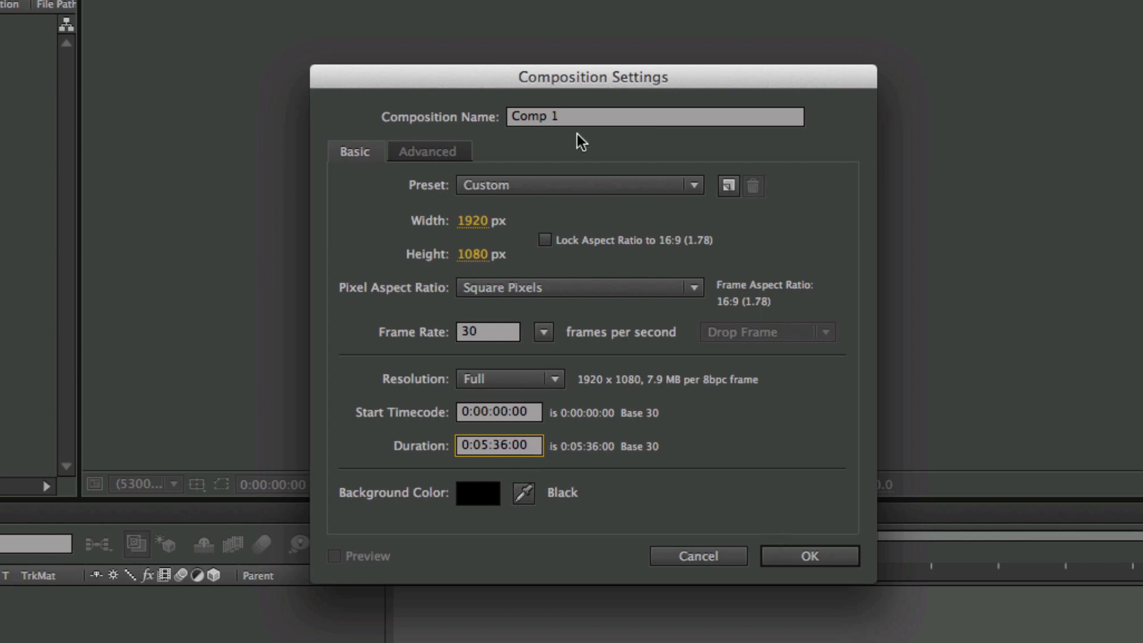
left_click(834, 559)
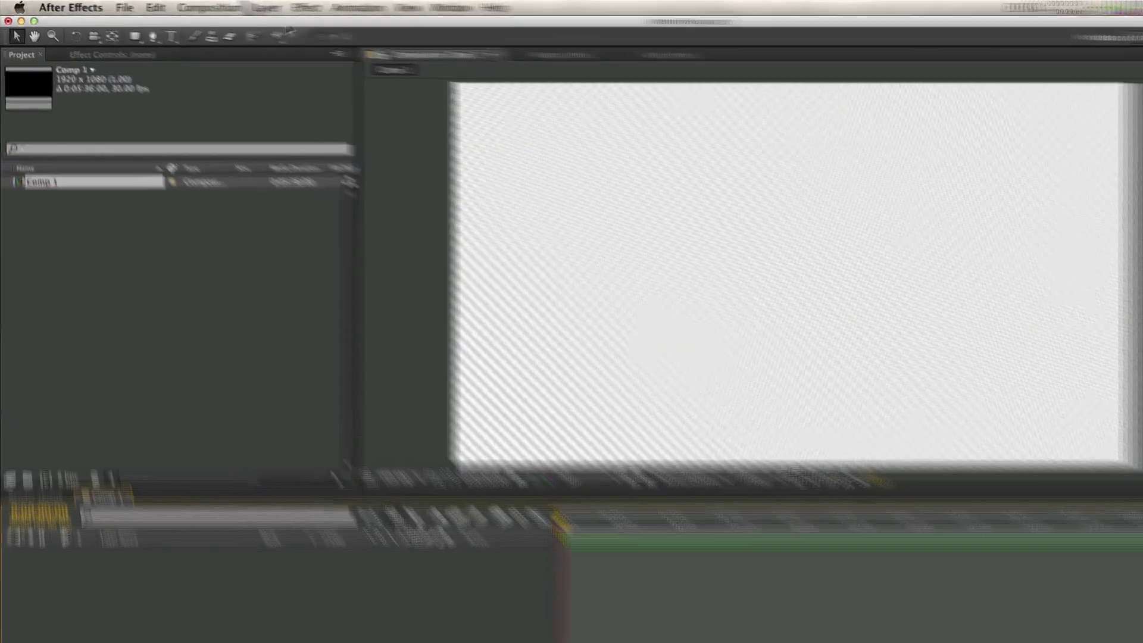
Add a black 1920 x 1080 px solid layer named BG to the composition
left_click(222, 6)
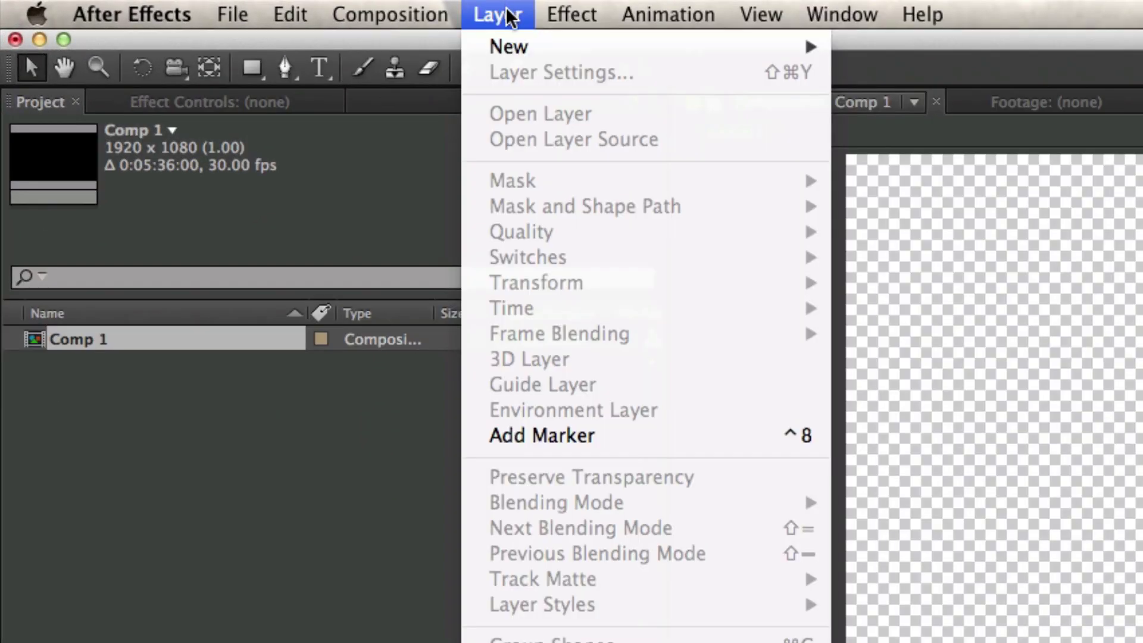
mouse_move(236, 19)
left_click(925, 79)
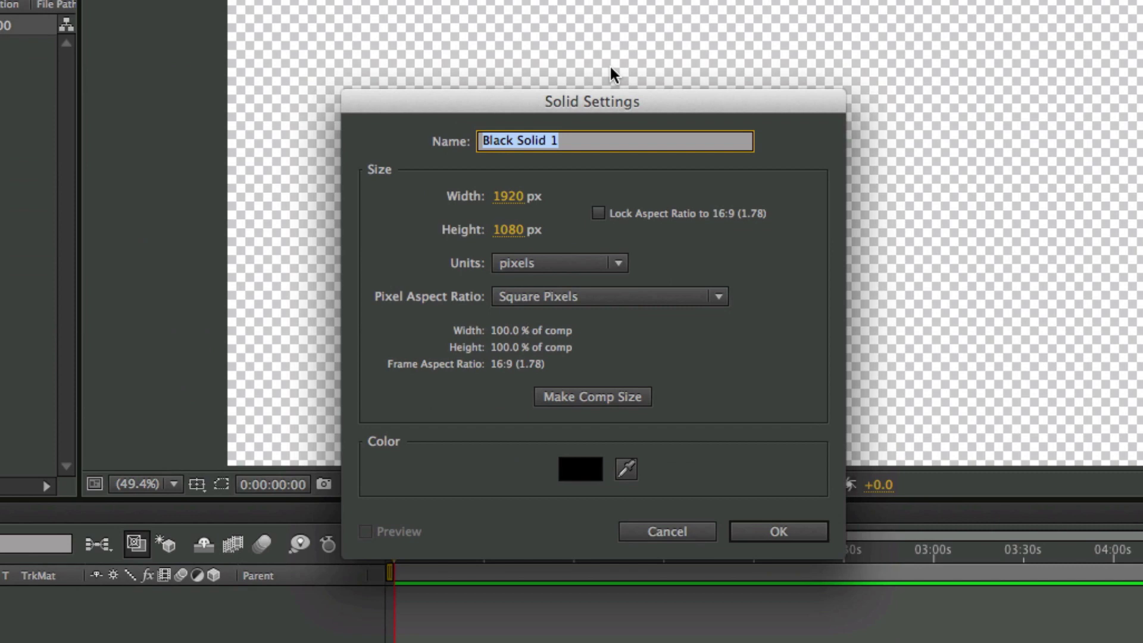
type("BG")
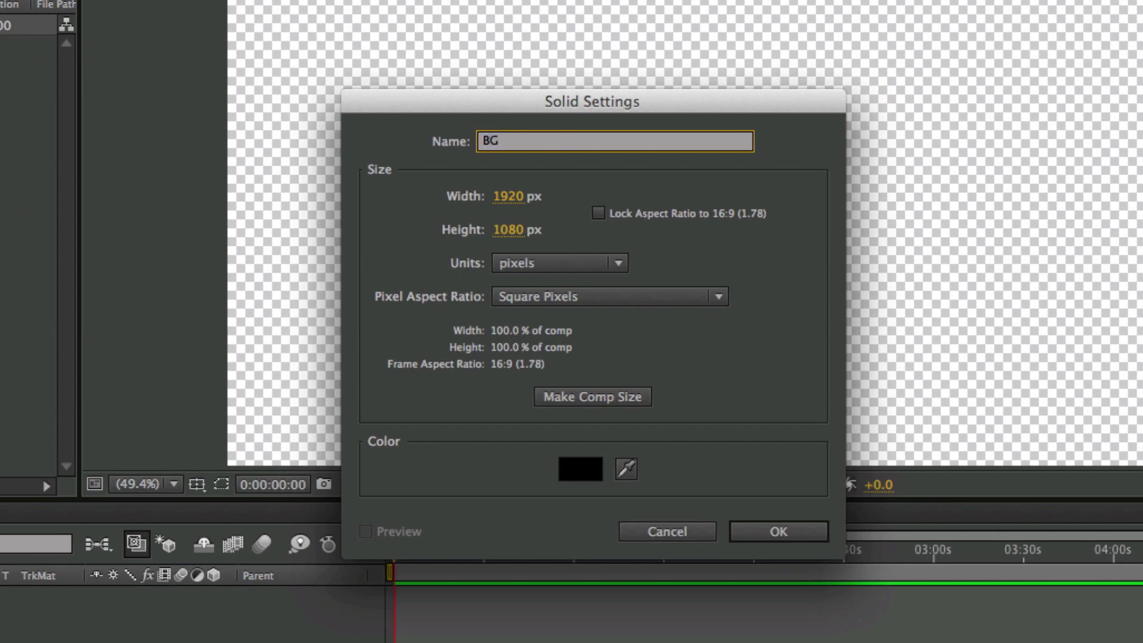
left_click(786, 534)
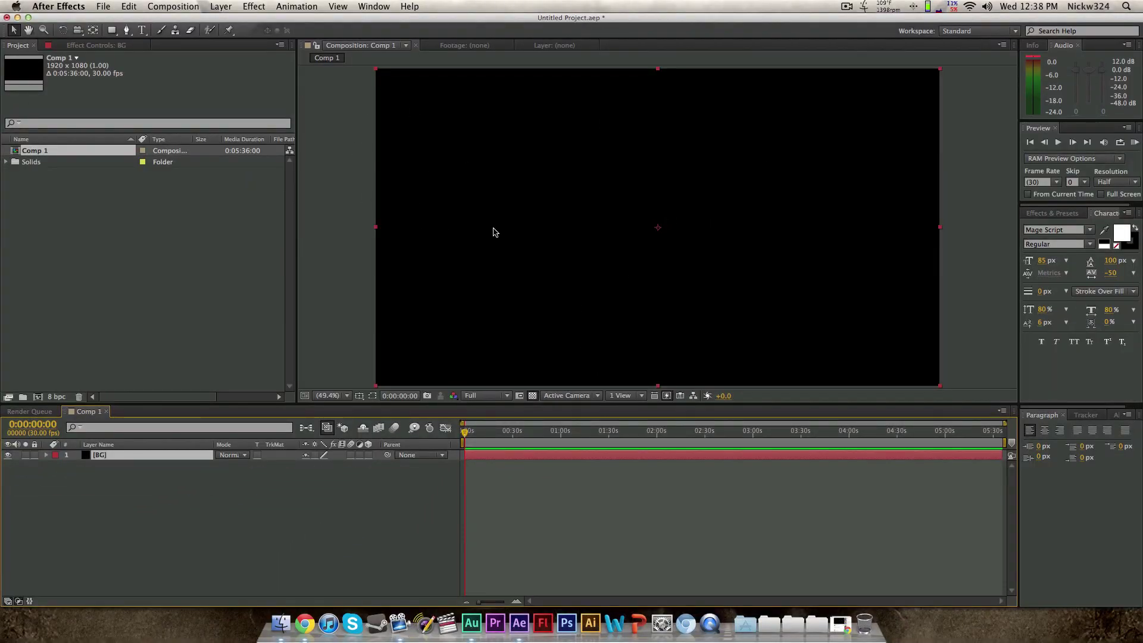
Add a second black 1920 x 1080 px solid layer named Audio above the BG layer
left_click(220, 6)
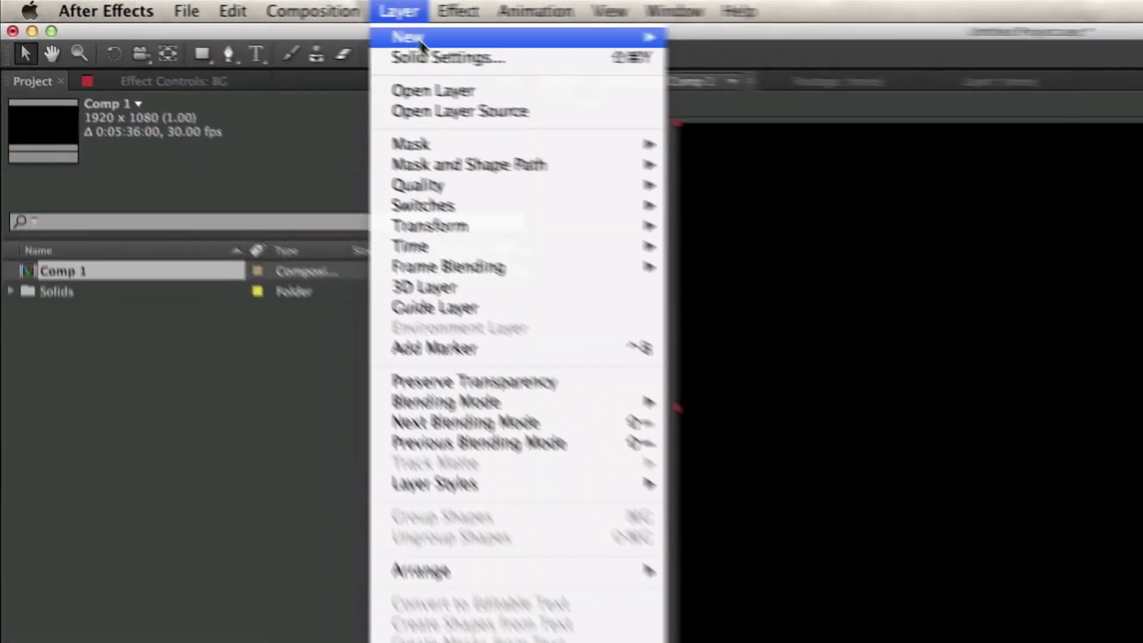
mouse_move(438, 41)
left_click(758, 65)
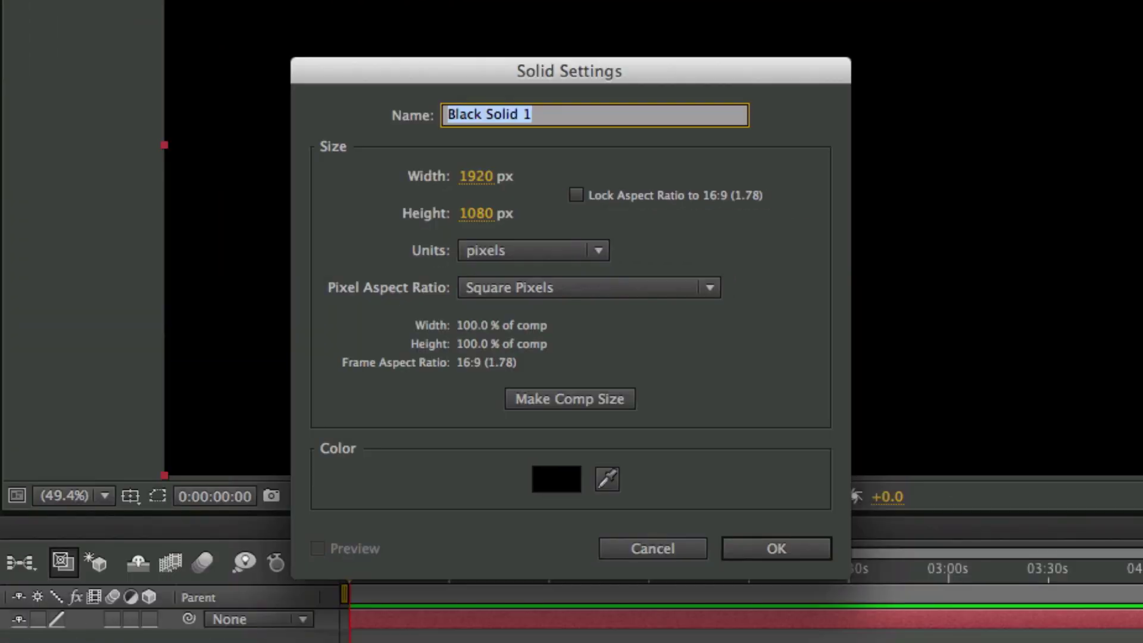
type("Au")
key("BackSpace")
key("BackSpace")
type("Audi")
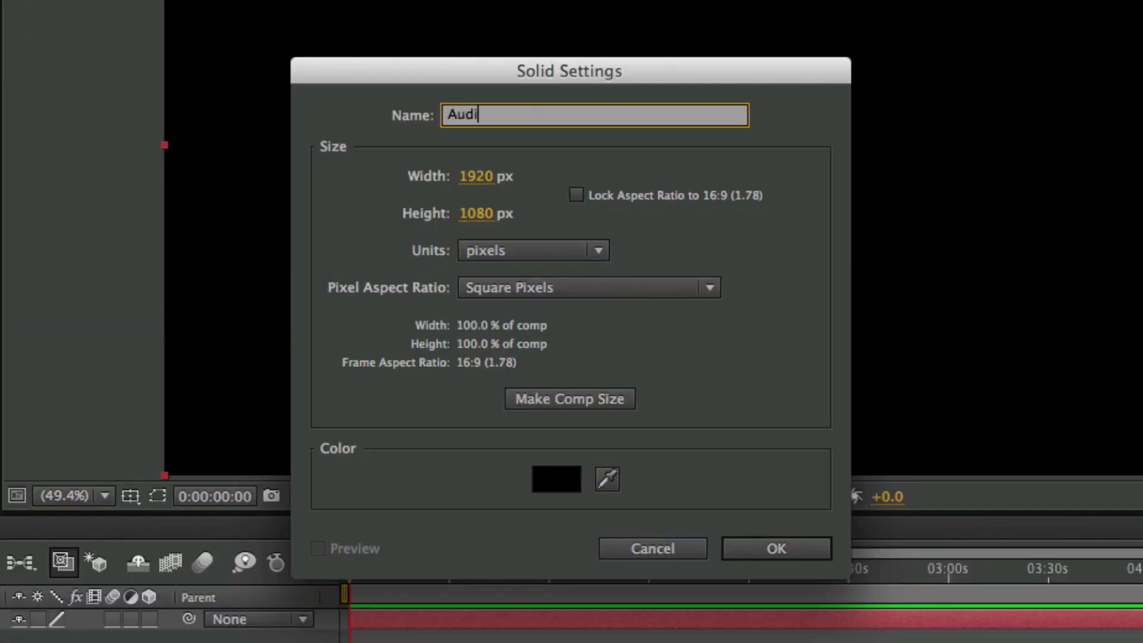
type("o")
left_click(749, 547)
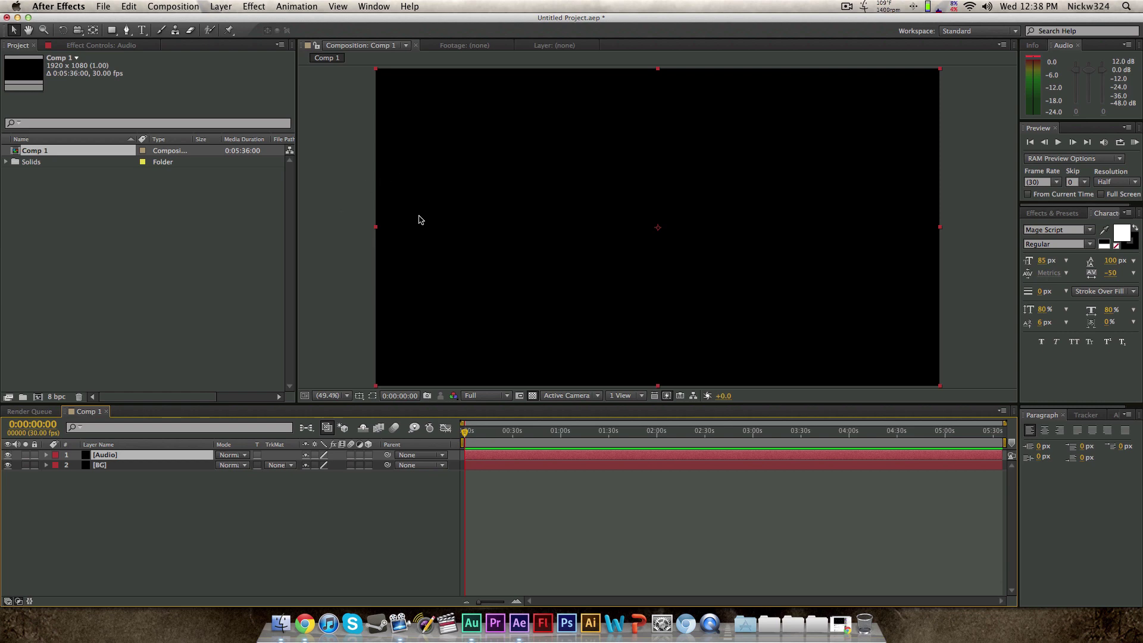
Import Salvation Code.mp3 from the Audio Spectrum Intro folder in Finder and place it below the BG layer in the composition
left_click(282, 628)
left_click(774, 143)
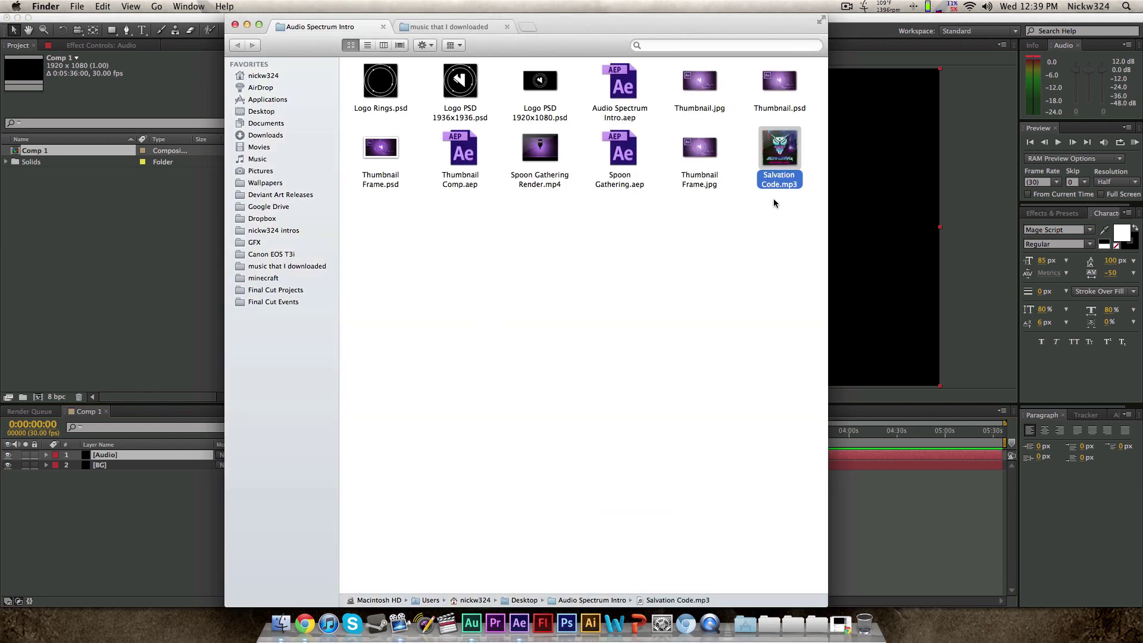
left_click(759, 206)
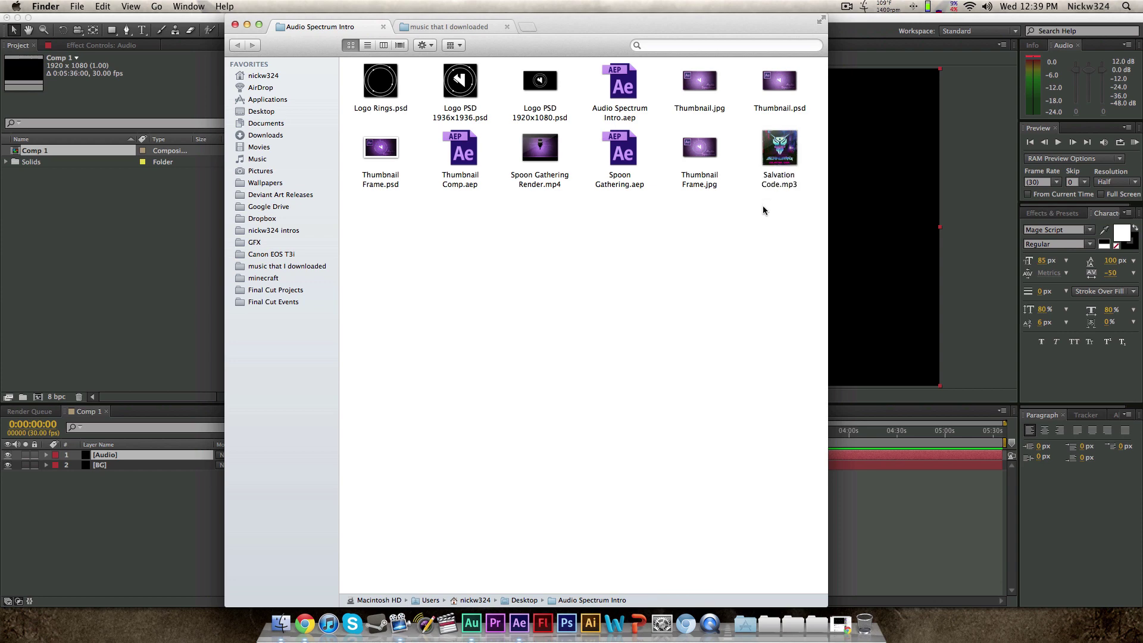
mouse_move(790, 162)
mouse_move(769, 136)
left_click_drag(769, 136, 164, 251)
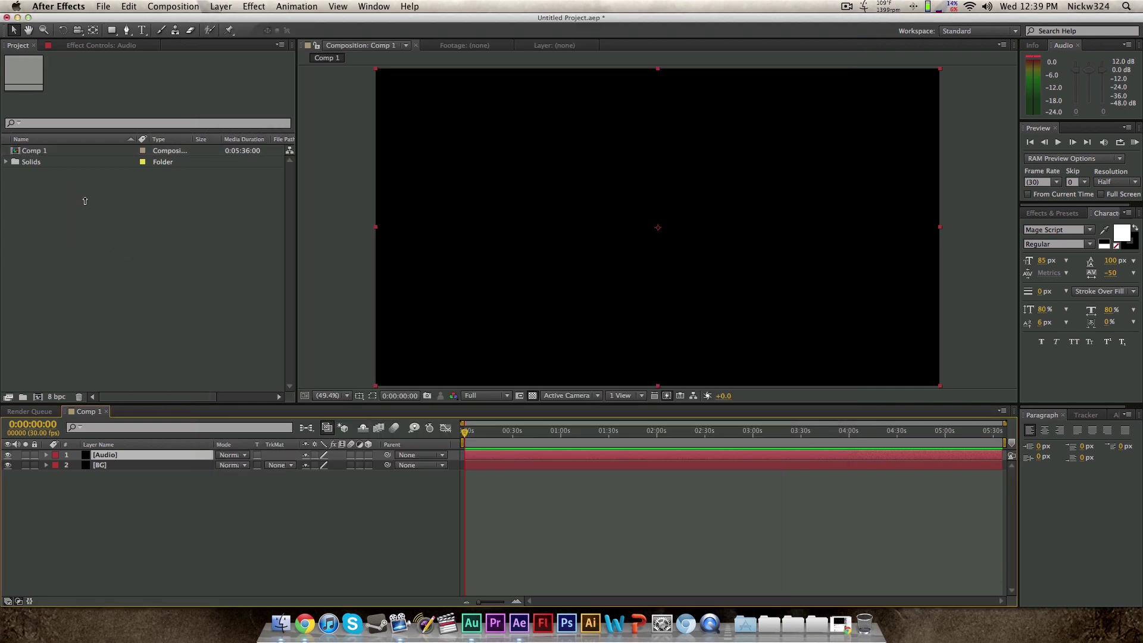
left_click_drag(49, 163, 136, 480)
Show the waveform of the Salvation Code.mp3 layer to examine the music's peaks, and collapse the layer again
left_click(123, 477)
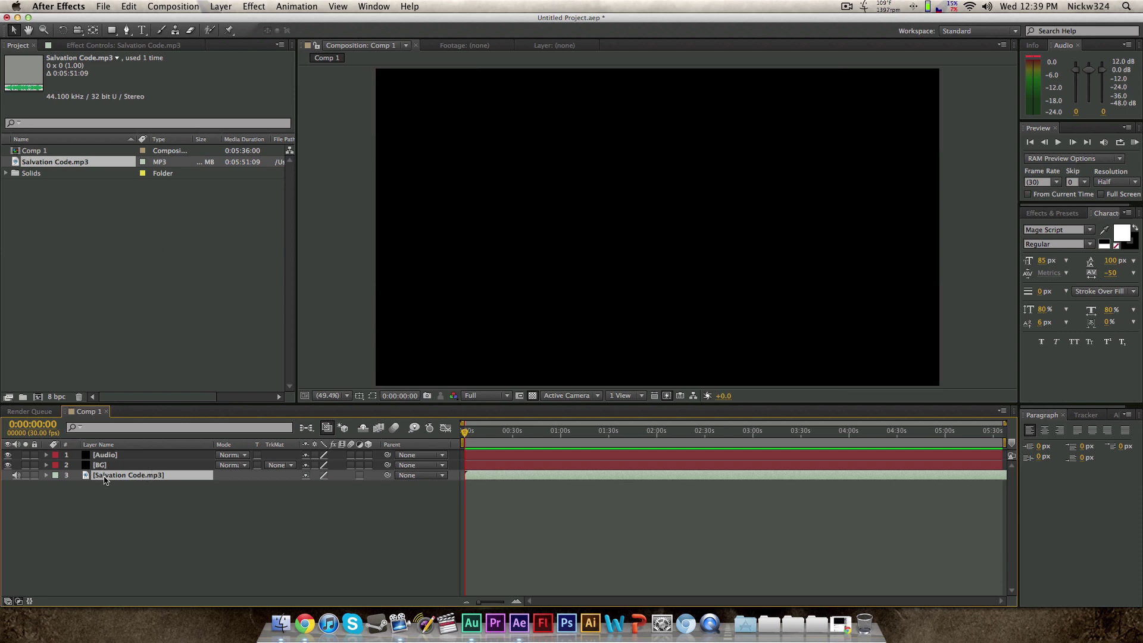
key("l")
key("l")
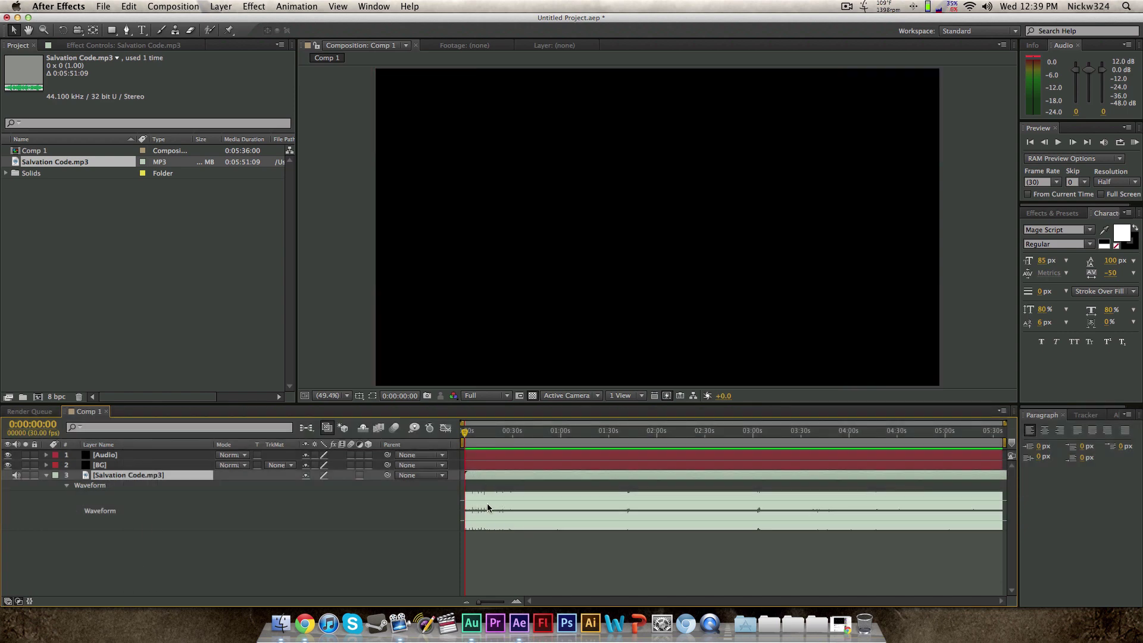
left_click_drag(490, 599, 503, 601)
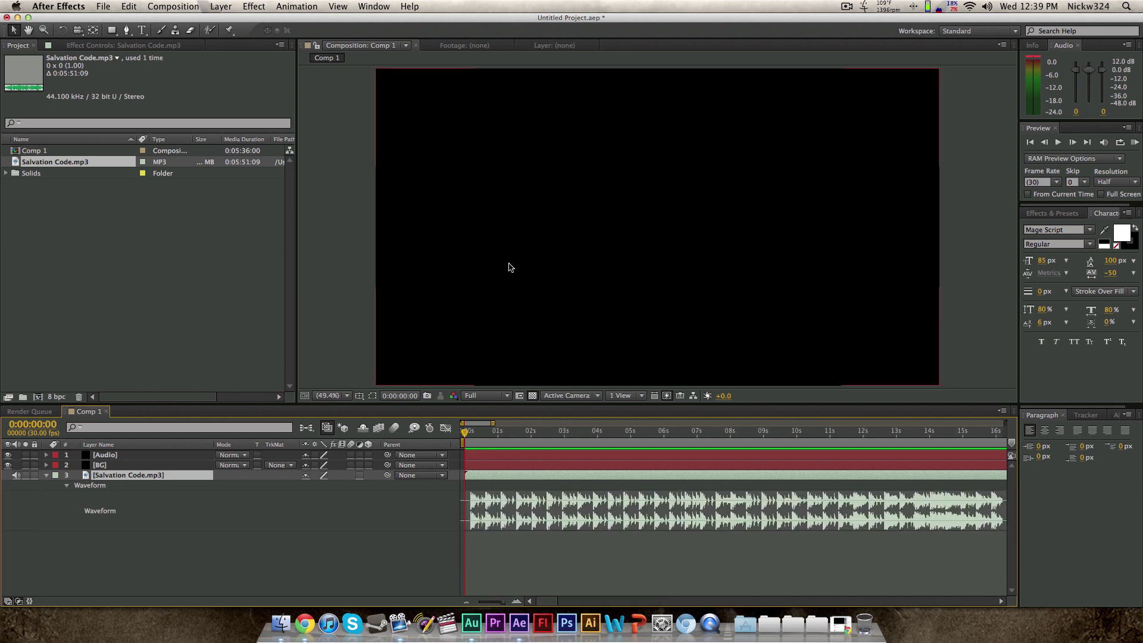
left_click_drag(500, 601, 470, 603)
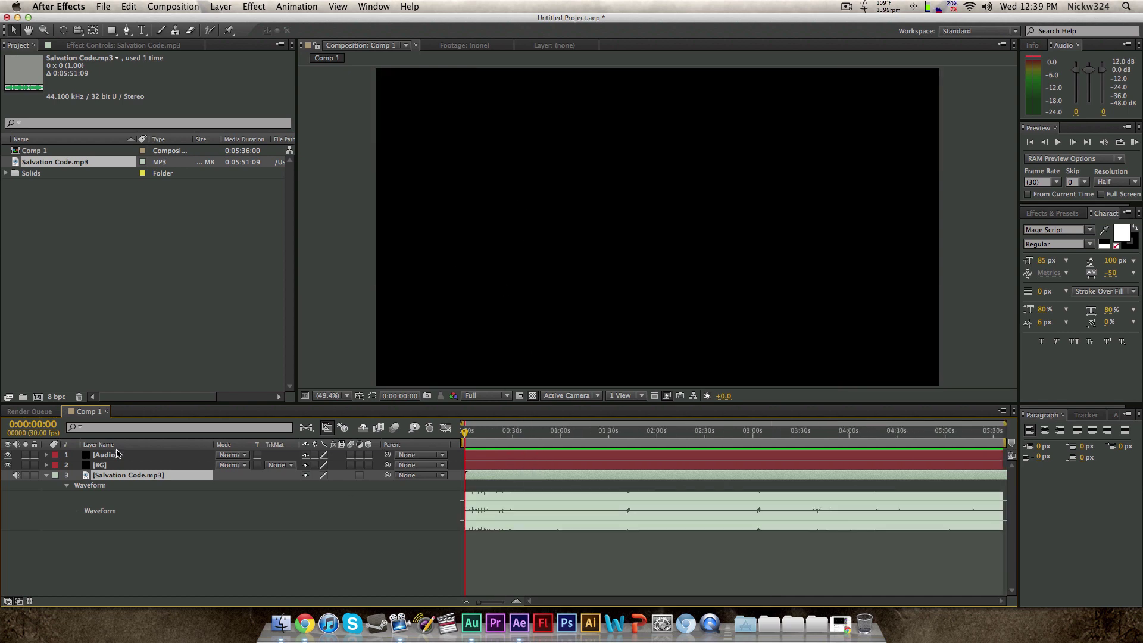
left_click(47, 475)
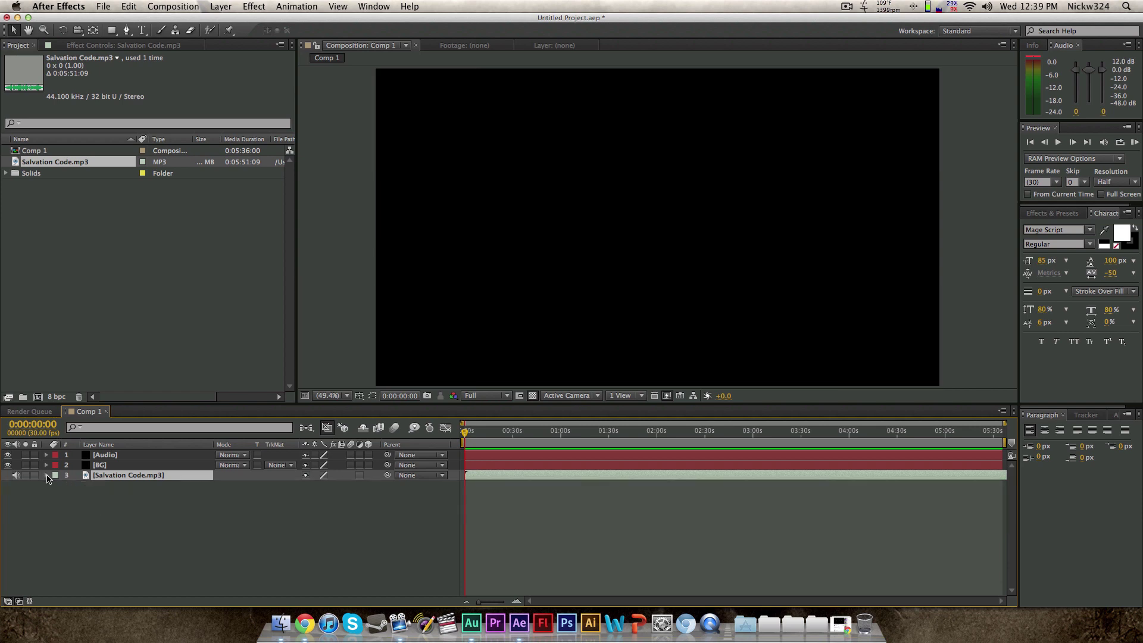
Apply the Audio Spectrum effect to the Audio solid layer
left_click(111, 456)
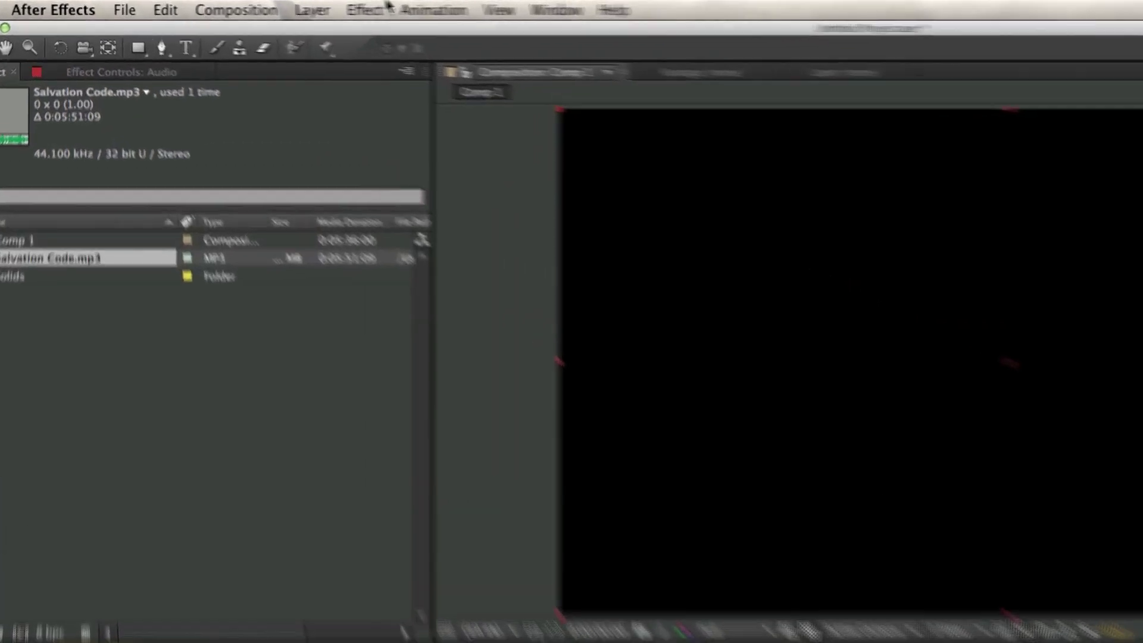
left_click(253, 6)
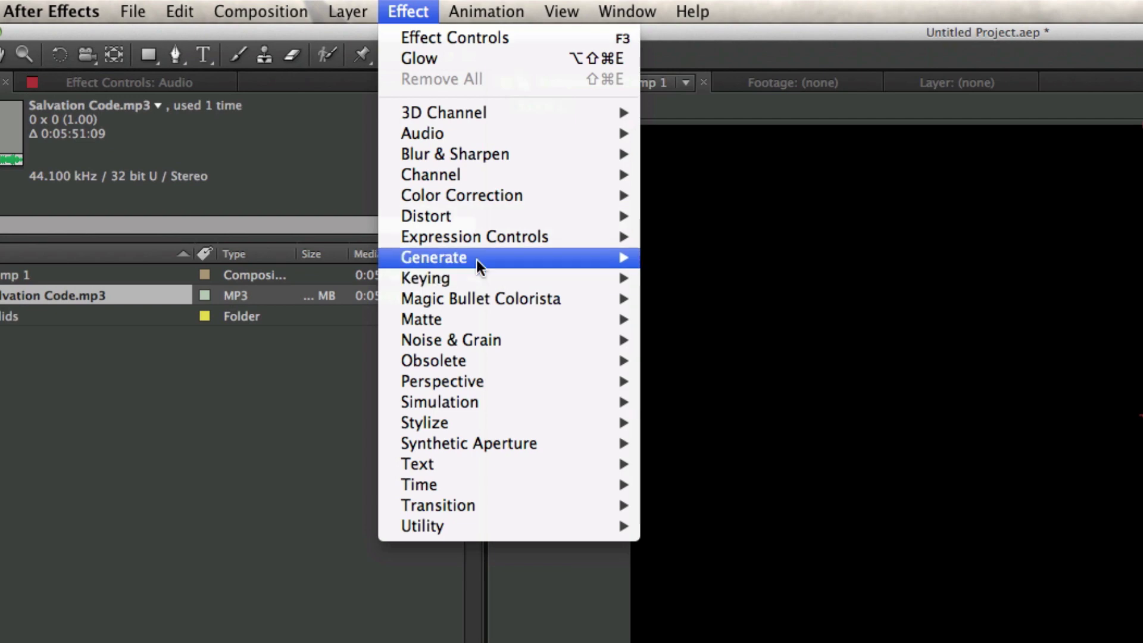
mouse_move(477, 260)
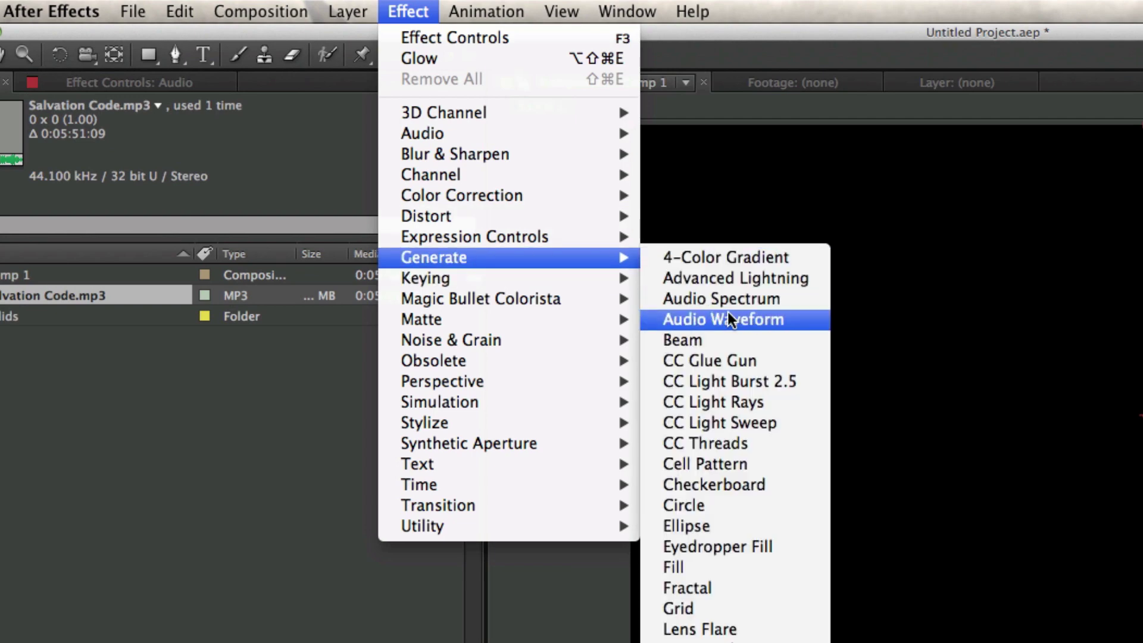
left_click(676, 297)
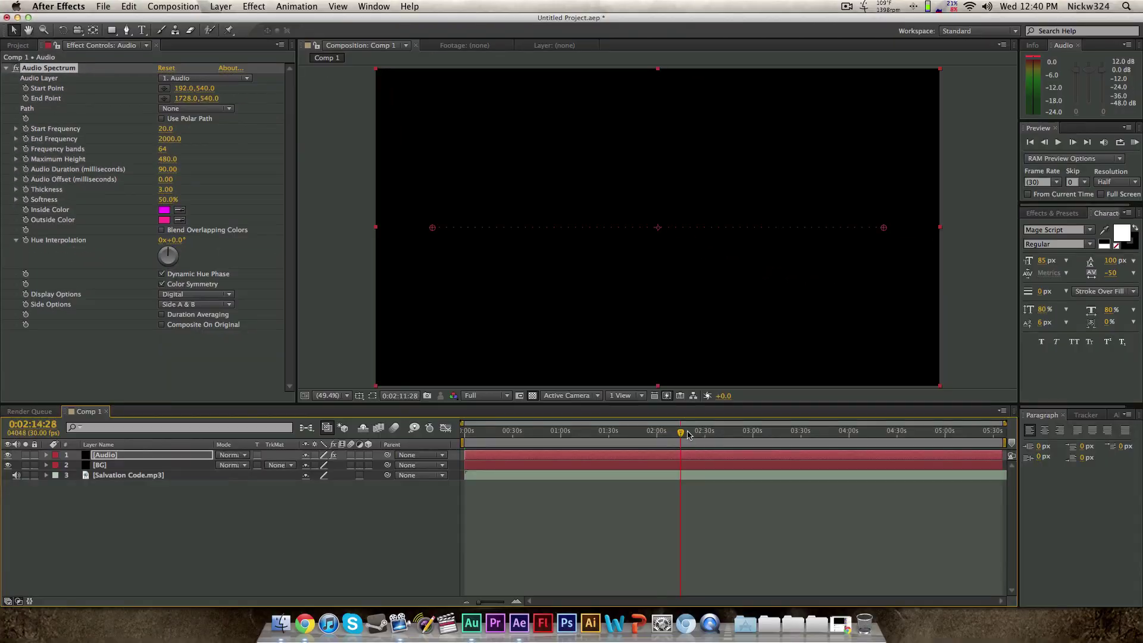
Set the Audio Spectrum's audio layer to Salvation Code.mp3 and scrub the timeline to check the bars' reaction
left_click_drag(685, 440, 515, 438)
left_click(99, 456)
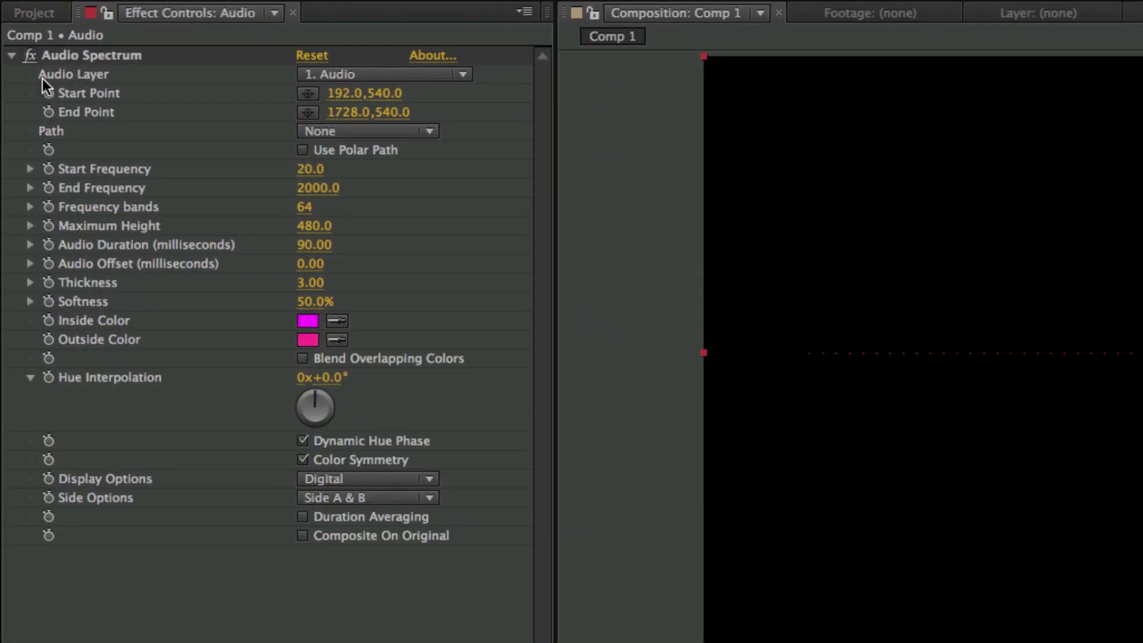
left_click(324, 73)
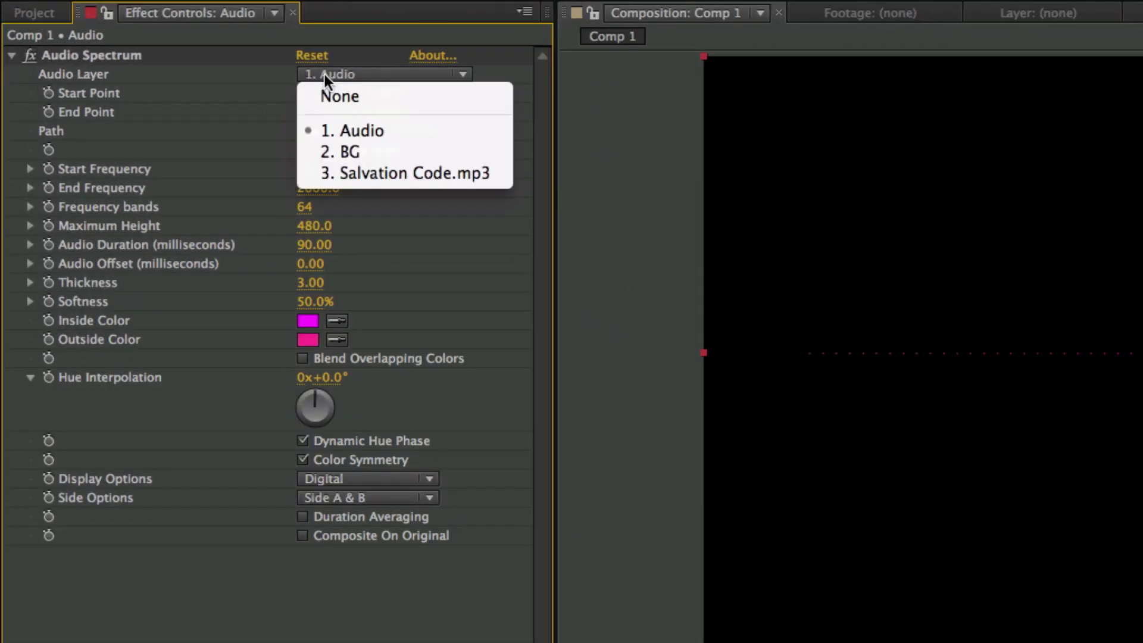
left_click(366, 173)
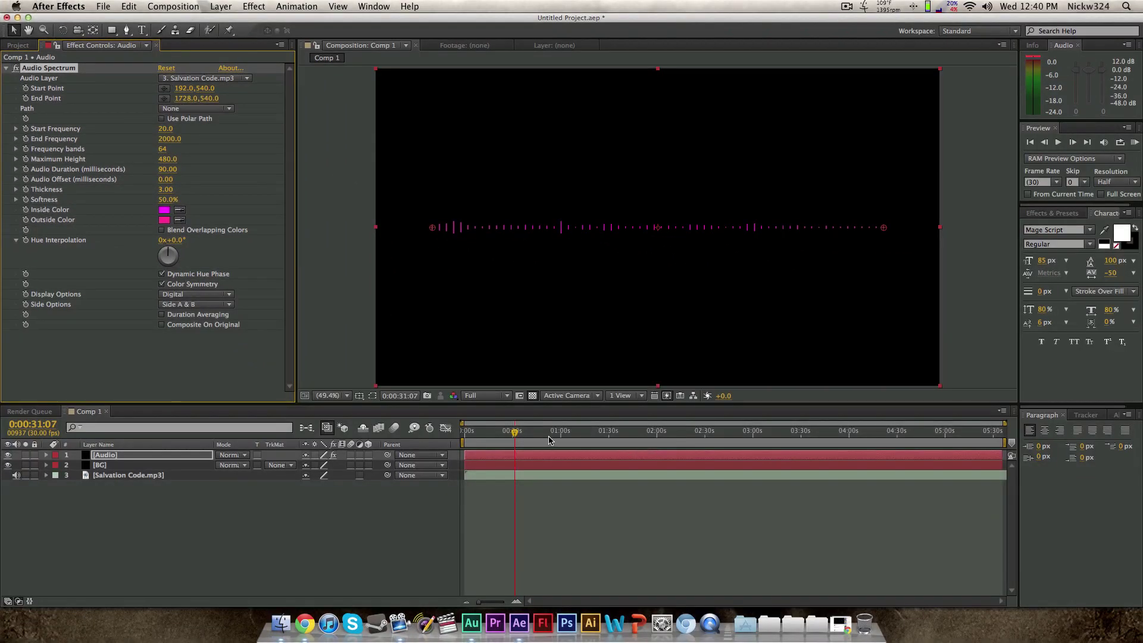
left_click_drag(549, 439, 634, 437)
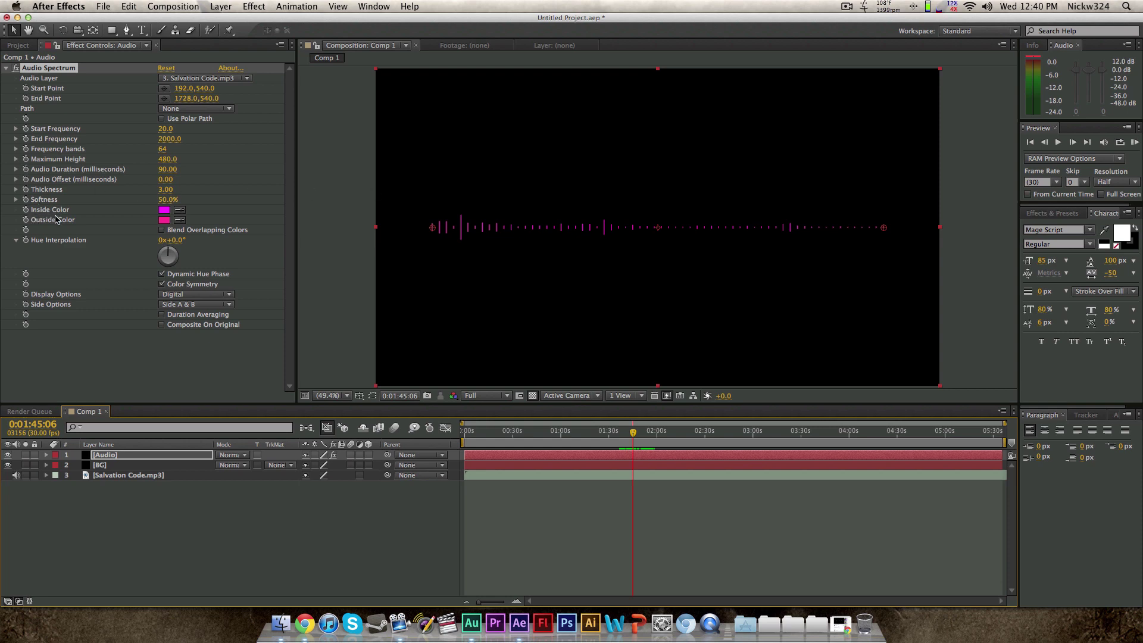
Change both the inside color and the outside color of the Audio Spectrum to white (FFFFFF)
left_click(164, 209)
left_click(594, 237)
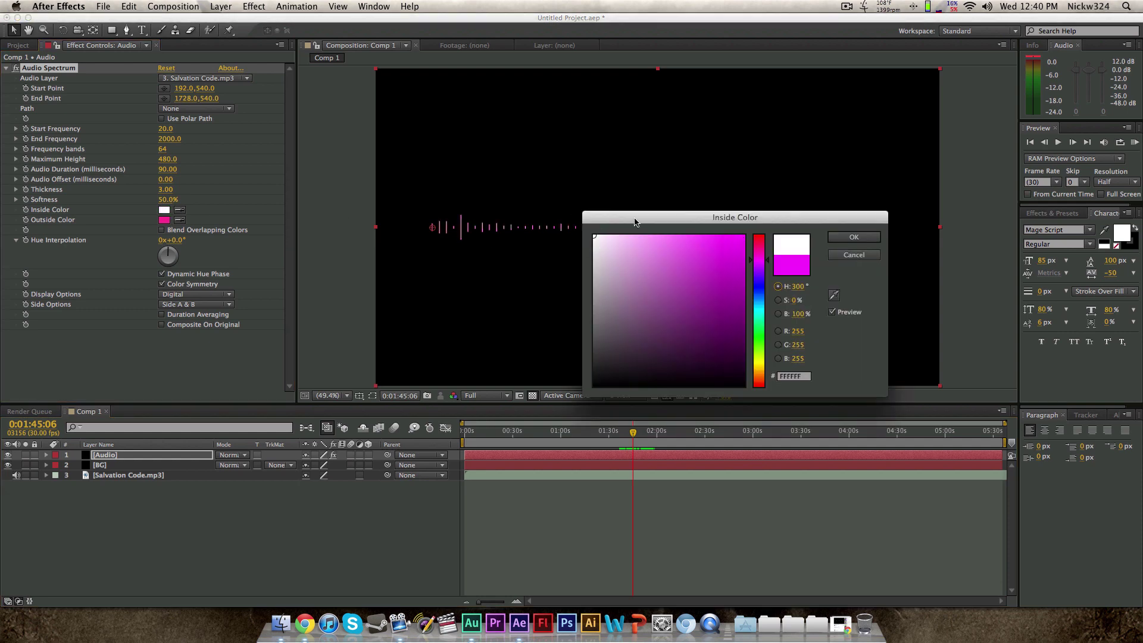
left_click(878, 238)
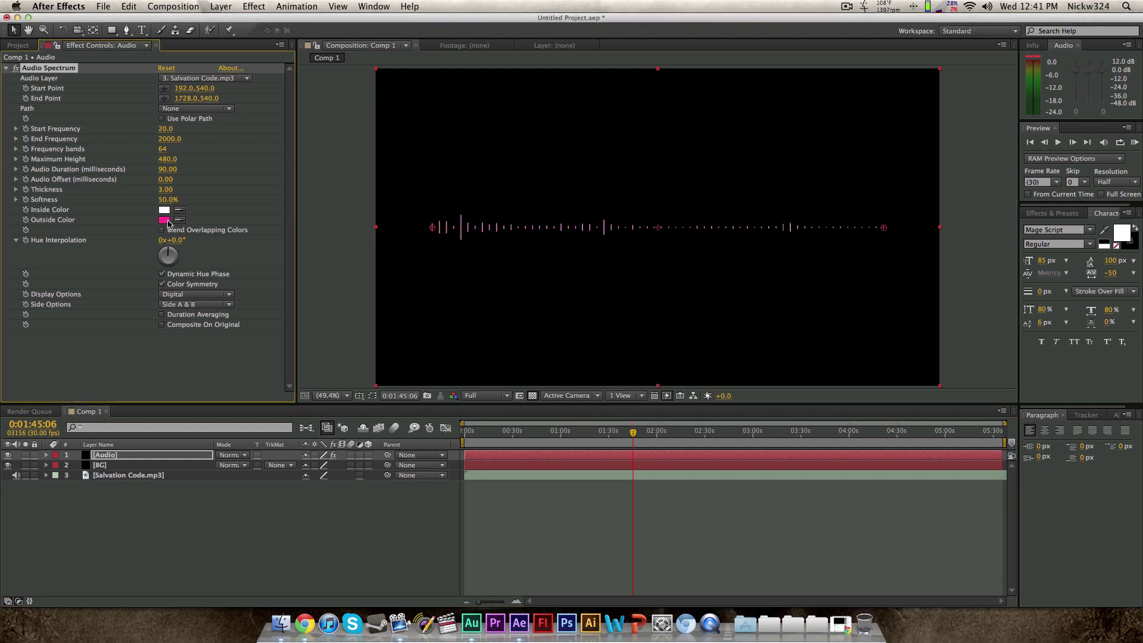
left_click(167, 220)
left_click(594, 237)
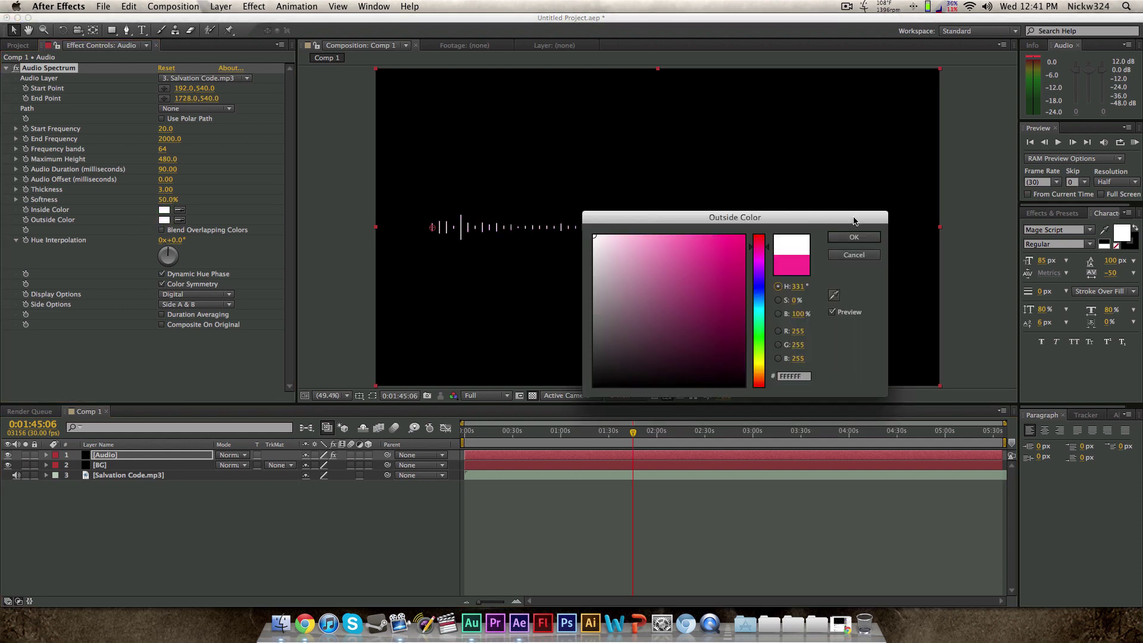
left_click(855, 237)
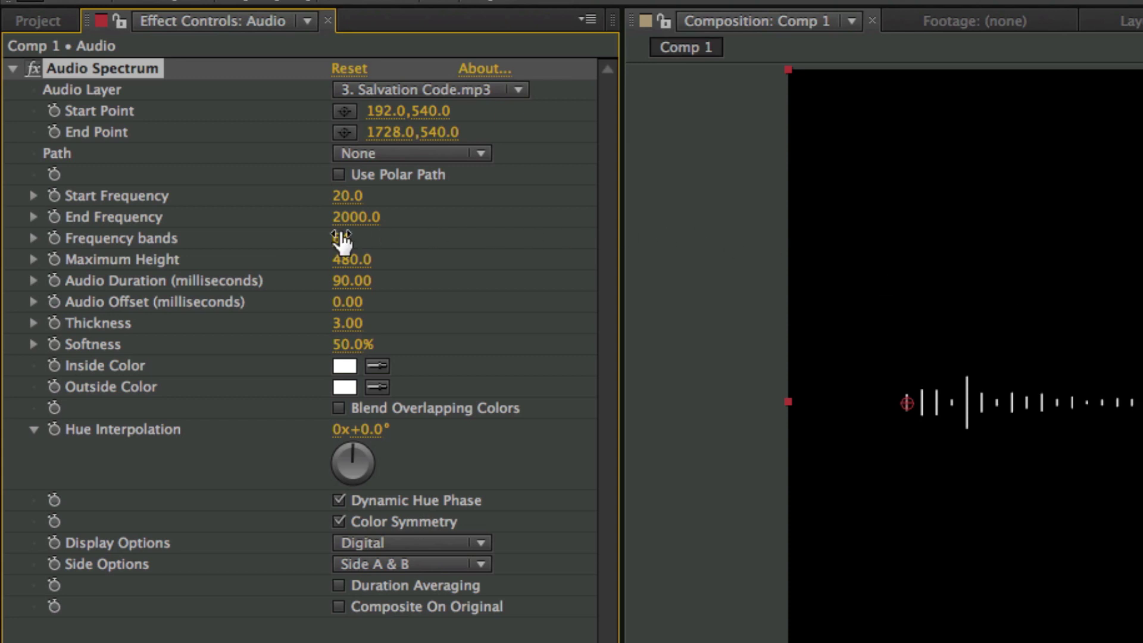
Increase the Audio Spectrum's frequency bands to 162
left_click_drag(349, 237, 449, 238)
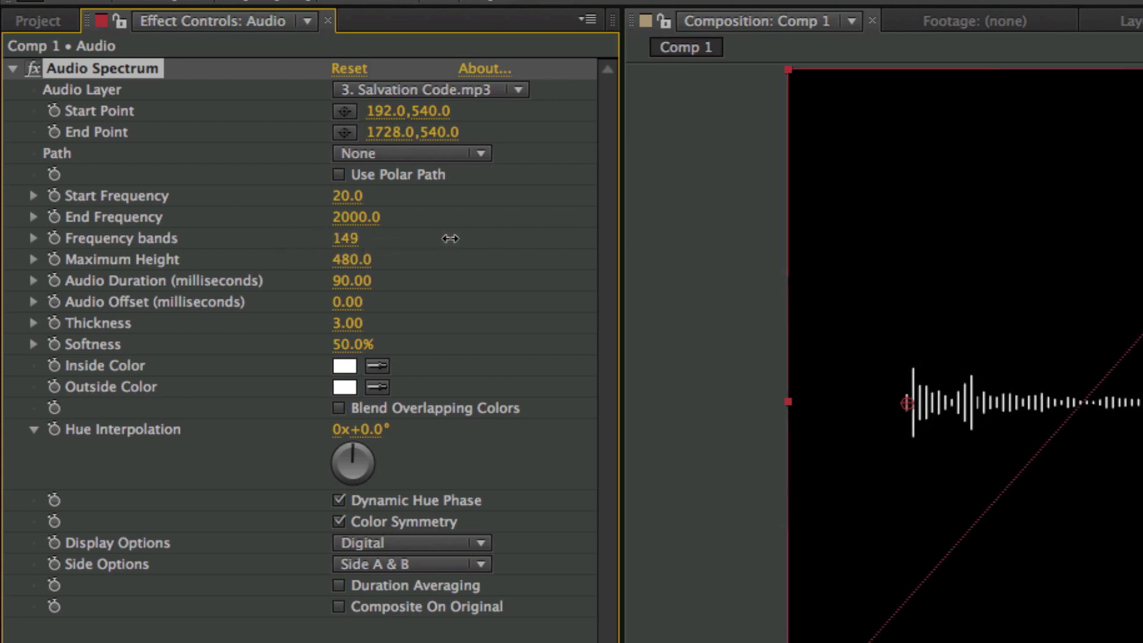
right_click(449, 235)
left_click(450, 229)
left_click_drag(353, 252, 384, 240)
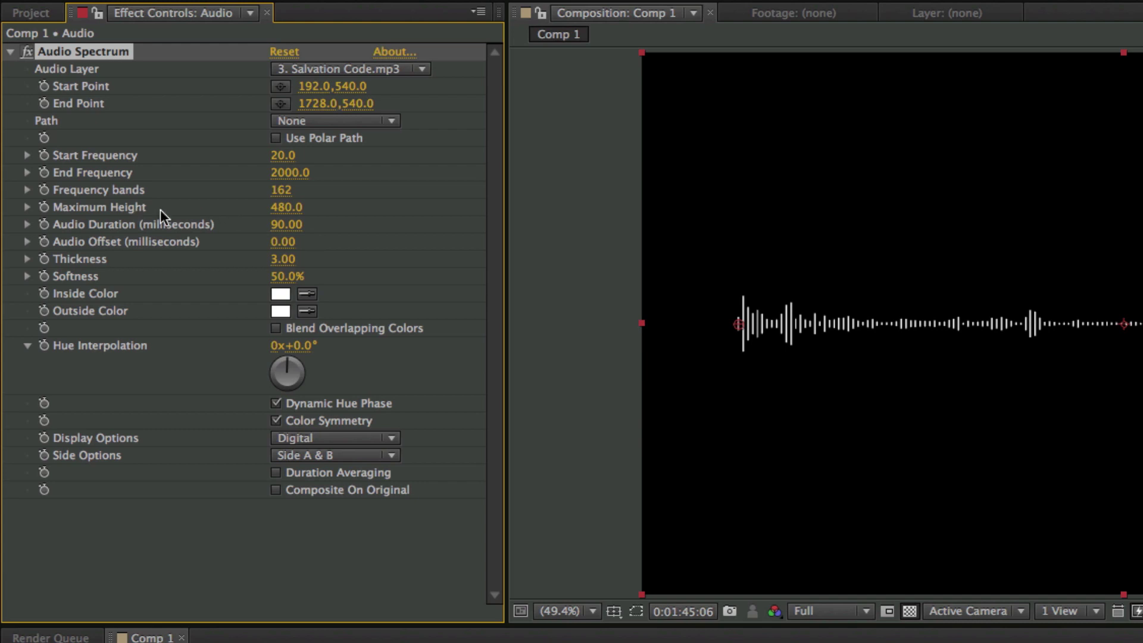
Raise the spectrum's maximum height to 1140 and preview the composition from its start and around 0:01:48
left_click_drag(288, 208, 359, 214)
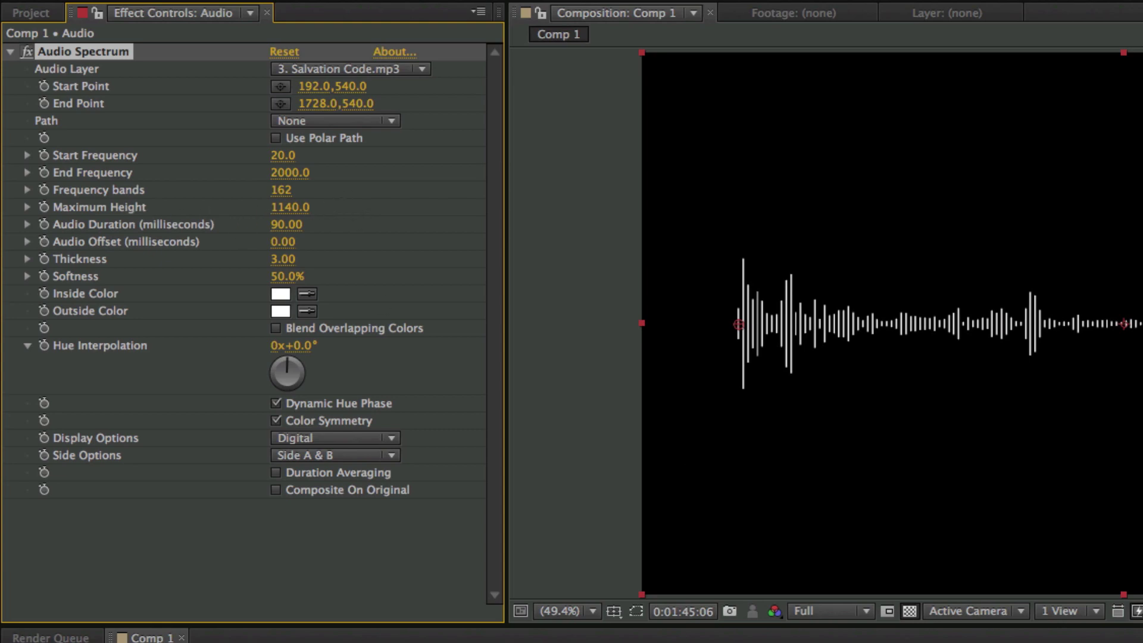
left_click_drag(632, 433, 464, 429)
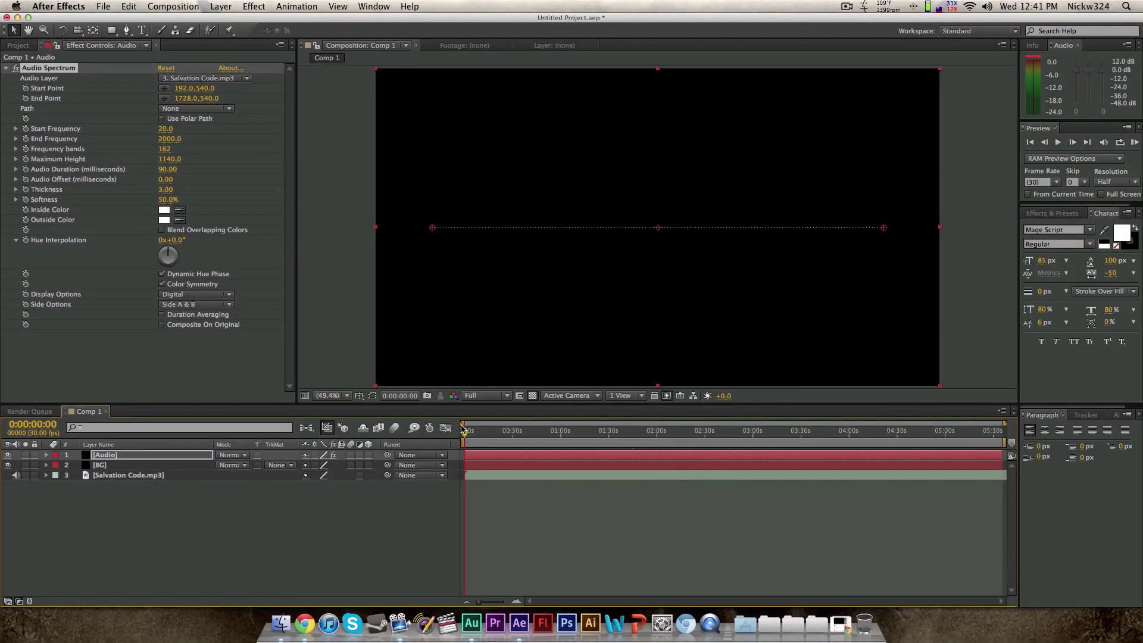
key("space")
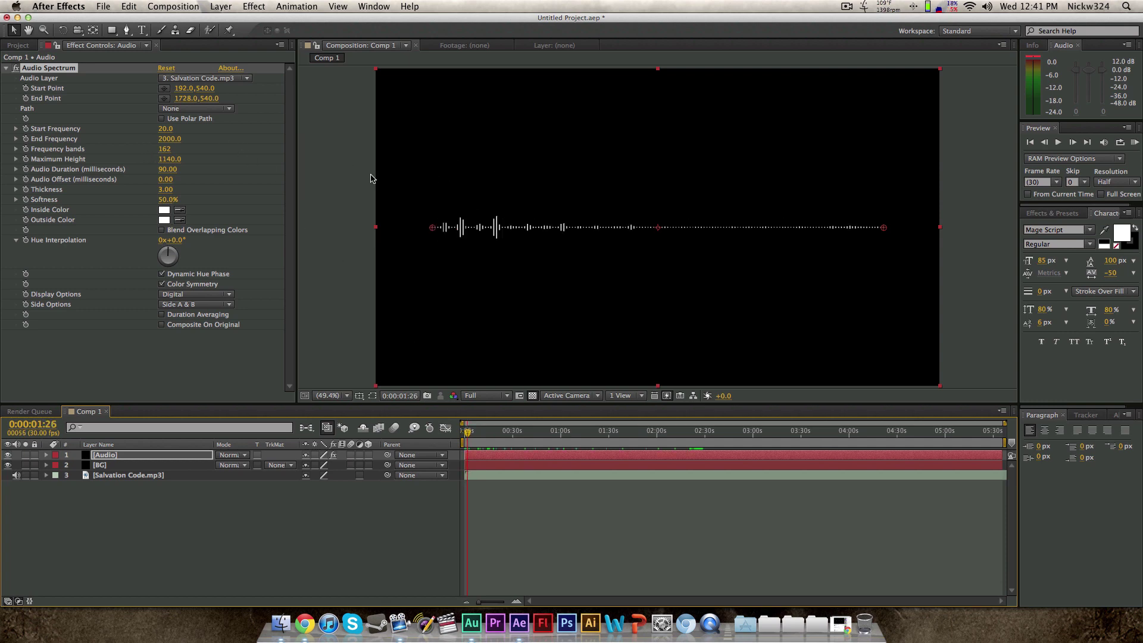
left_click(639, 432)
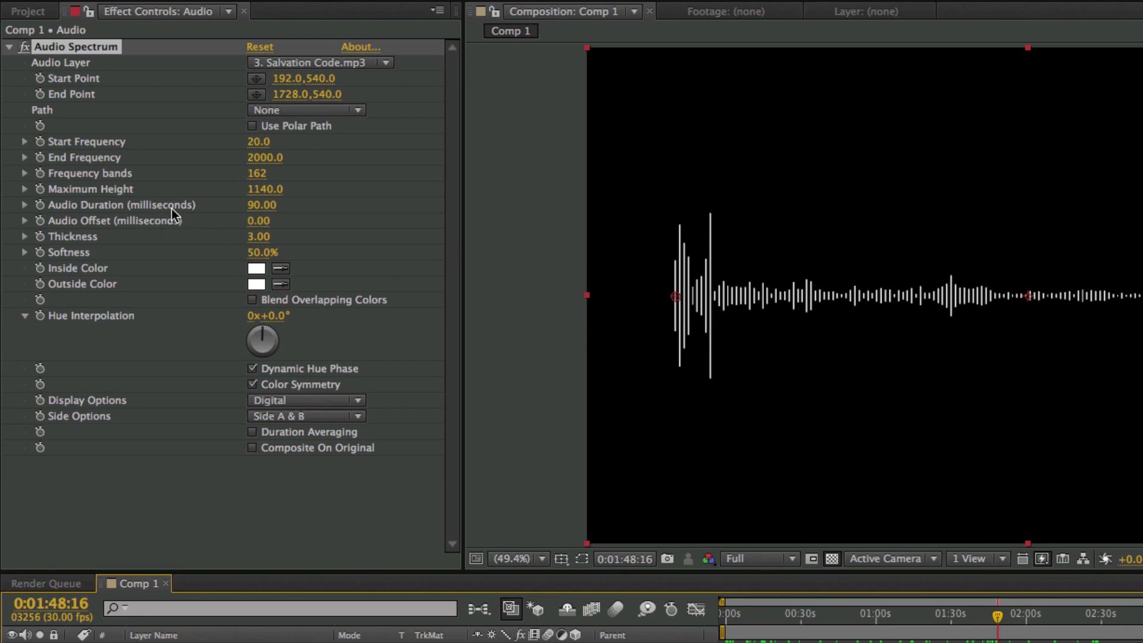
Set the spectrum bars' thickness to 6.20 and their softness to 0%
left_click(100, 212)
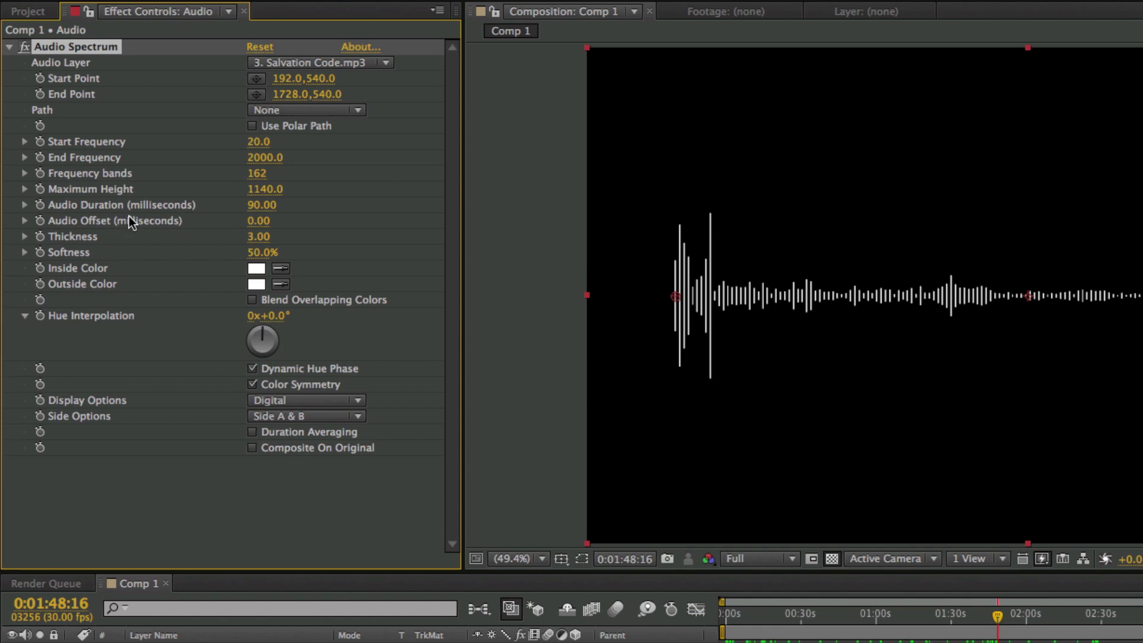
left_click_drag(269, 238, 184, 250)
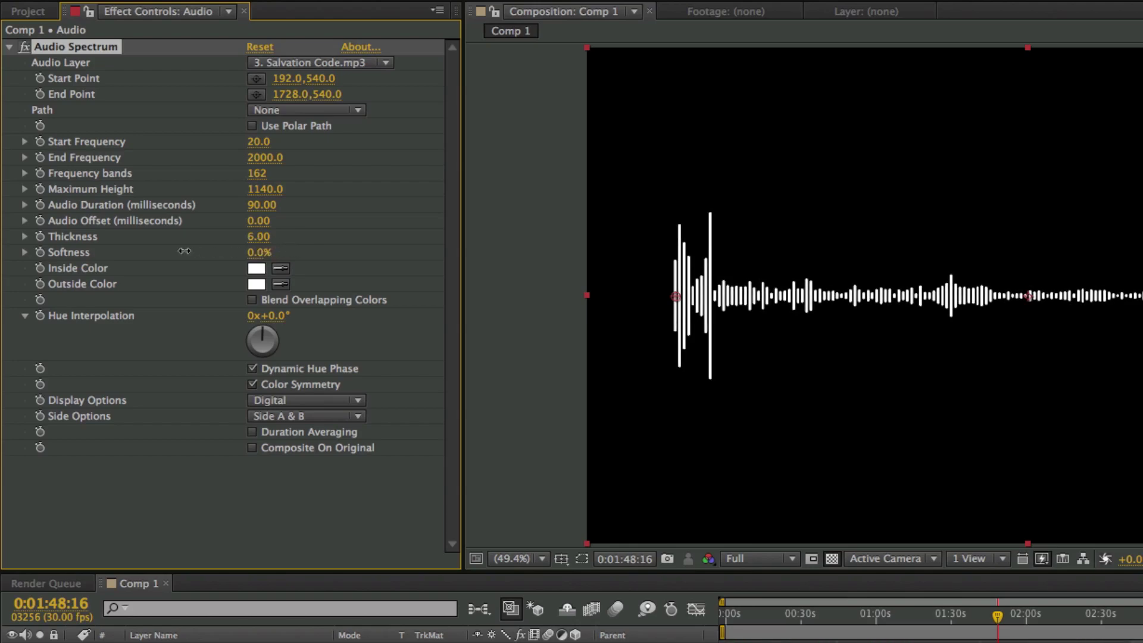
mouse_move(213, 250)
left_mouse_down()
mouse_move(598, 251)
mouse_move(198, 253)
left_mouse_up()
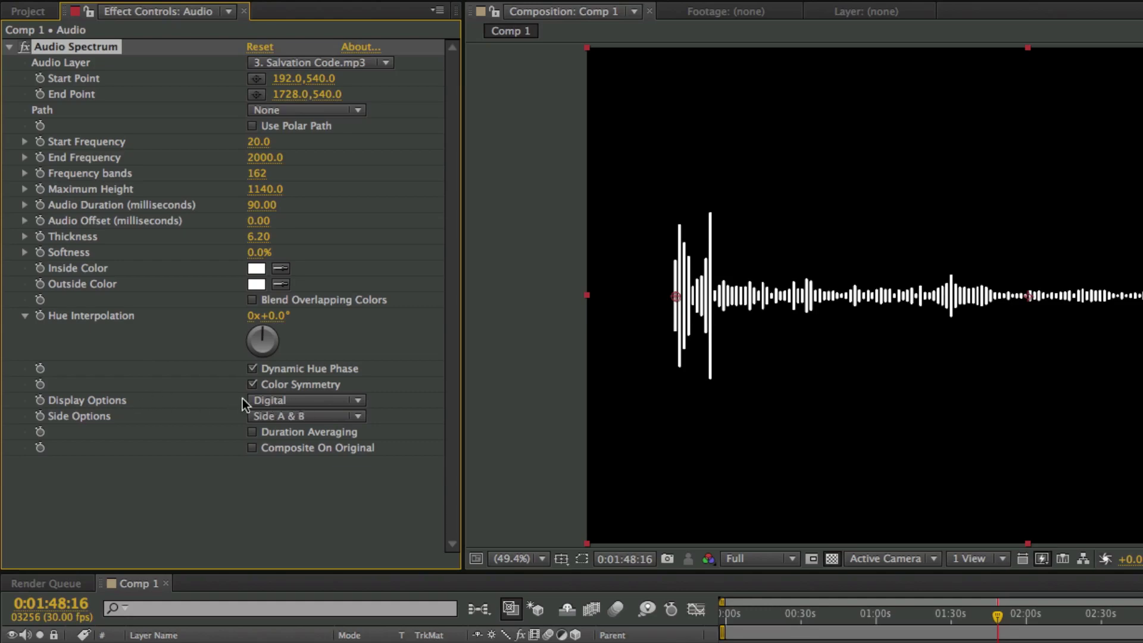
Try the Analog lines display option on the spectrum and scrub the timeline to judge the look
left_click(264, 400)
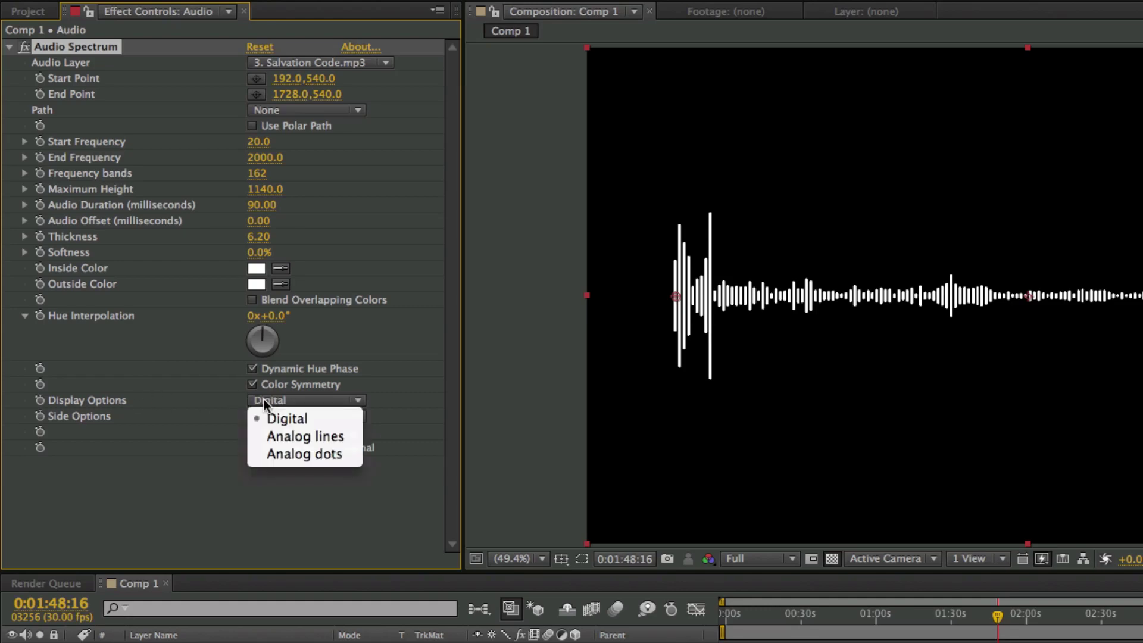
left_click(263, 399)
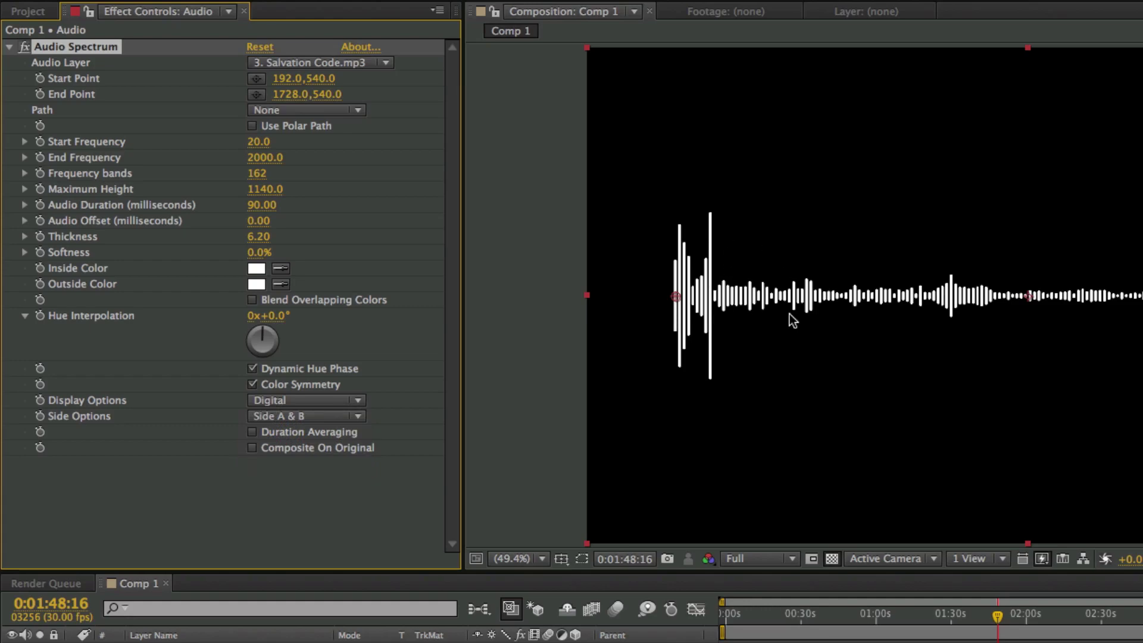
left_click(917, 619)
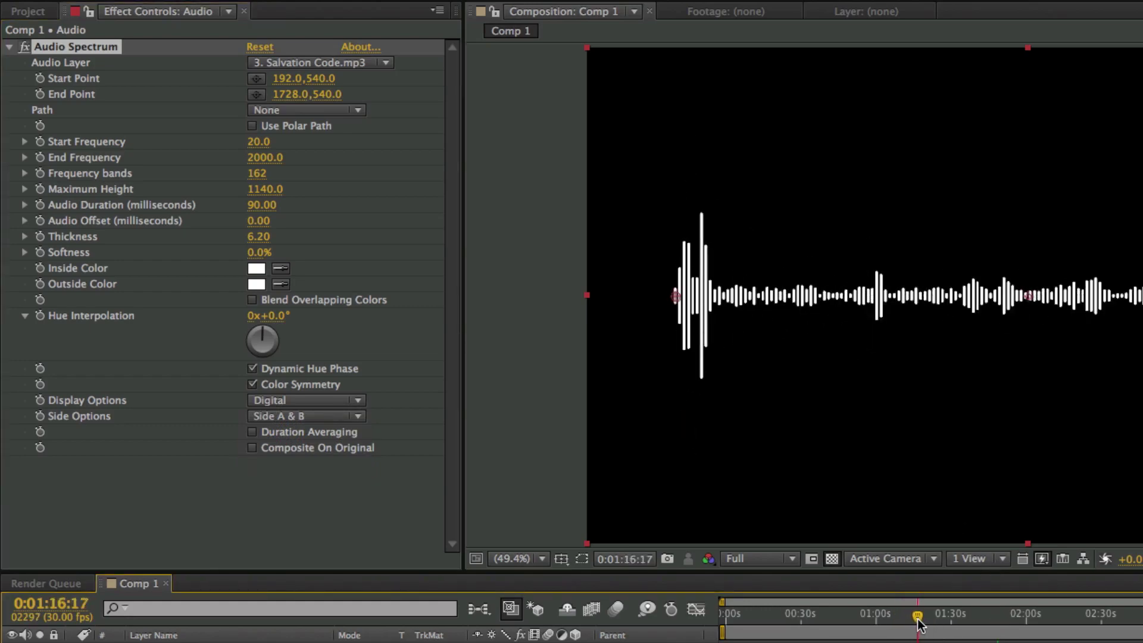
left_click(255, 397)
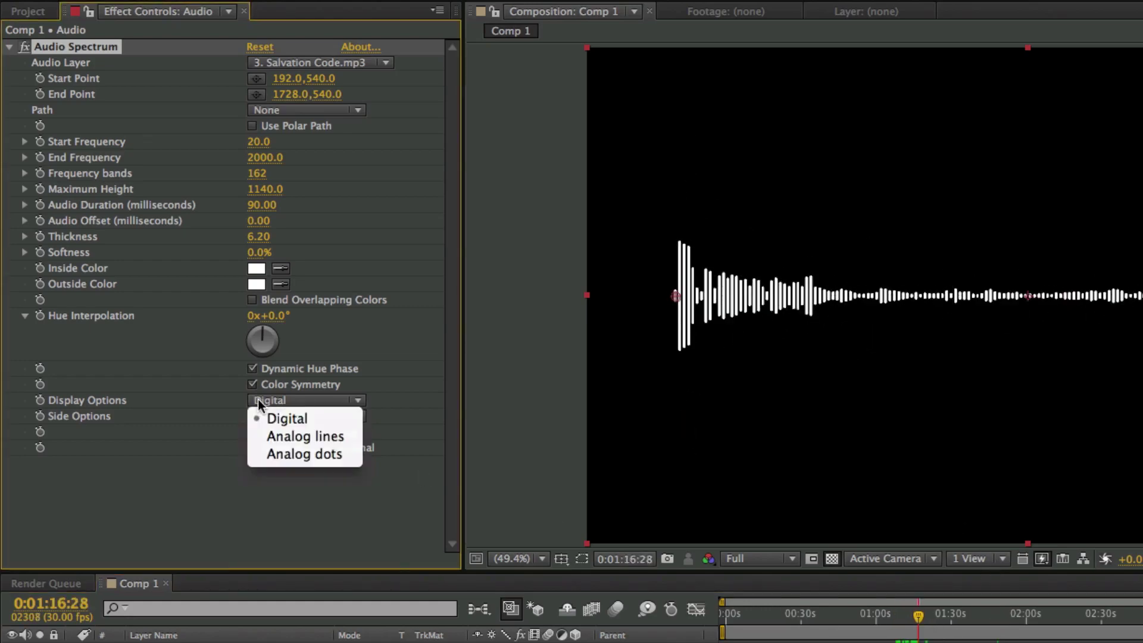
left_click(282, 437)
left_click(780, 620)
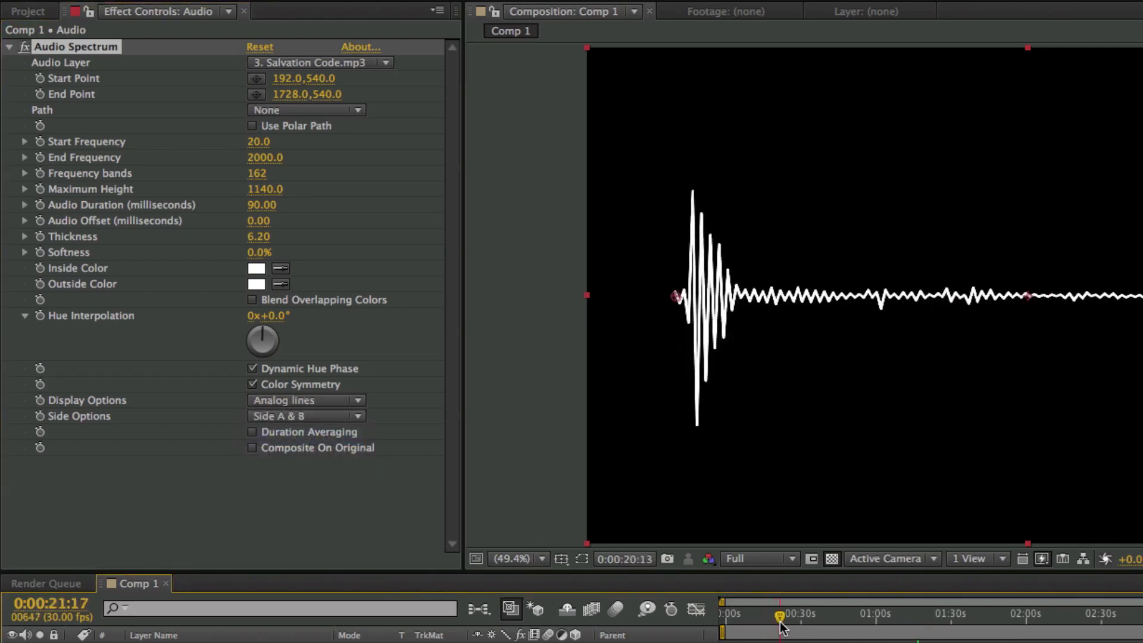
left_click_drag(781, 619, 820, 619)
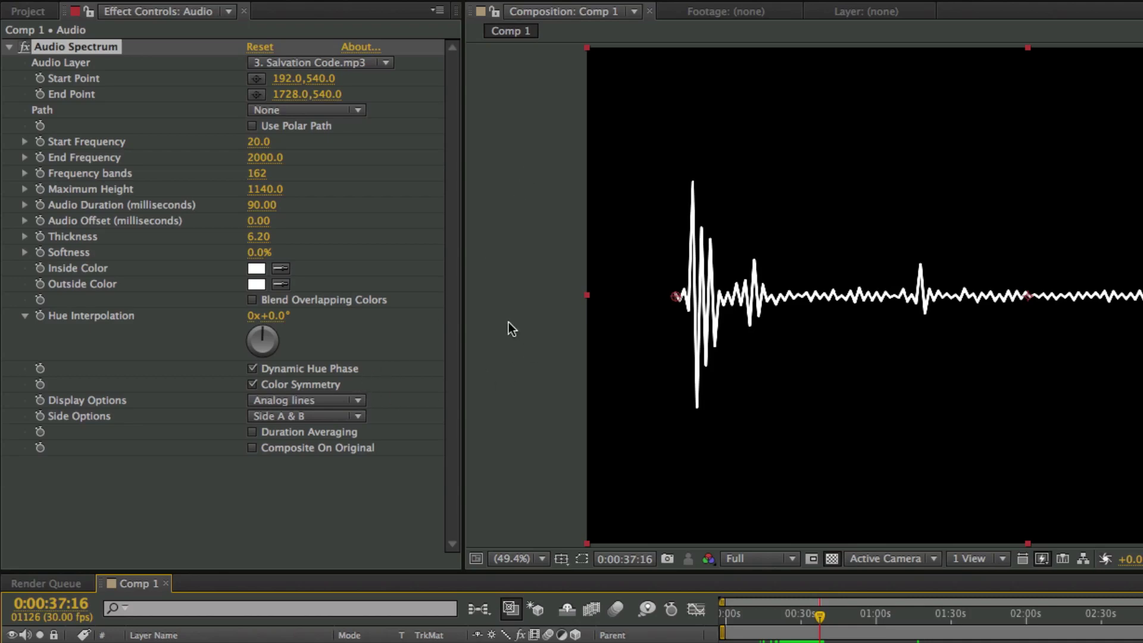
Try the Analog dots display option at another point in the song, and return the display to Digital
left_click(251, 398)
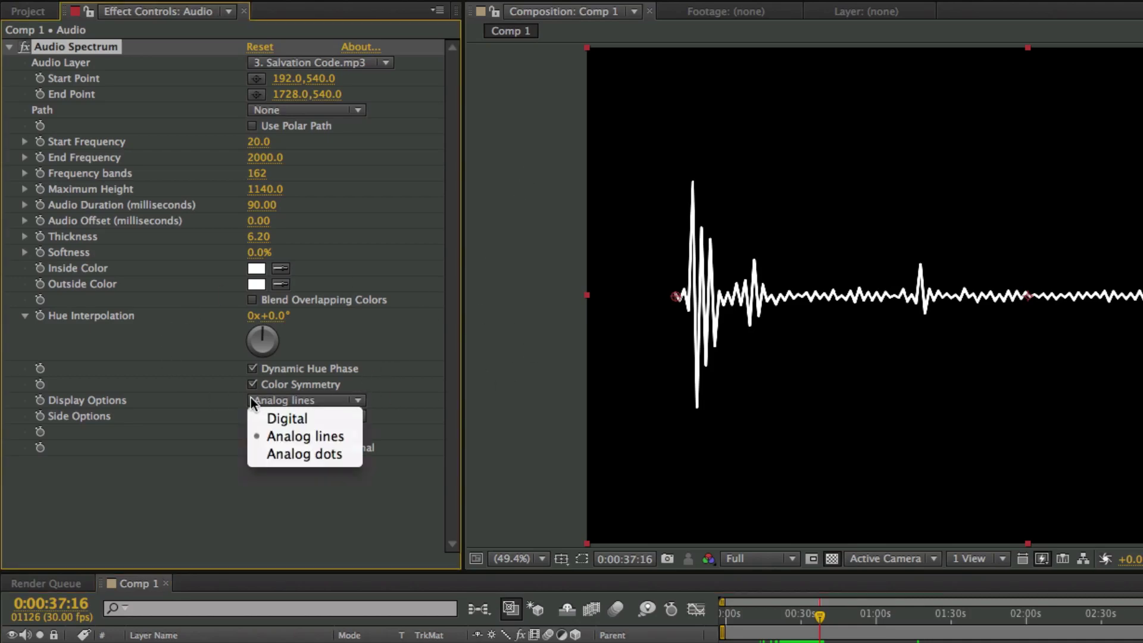
left_click(338, 453)
left_click_drag(863, 619, 917, 626)
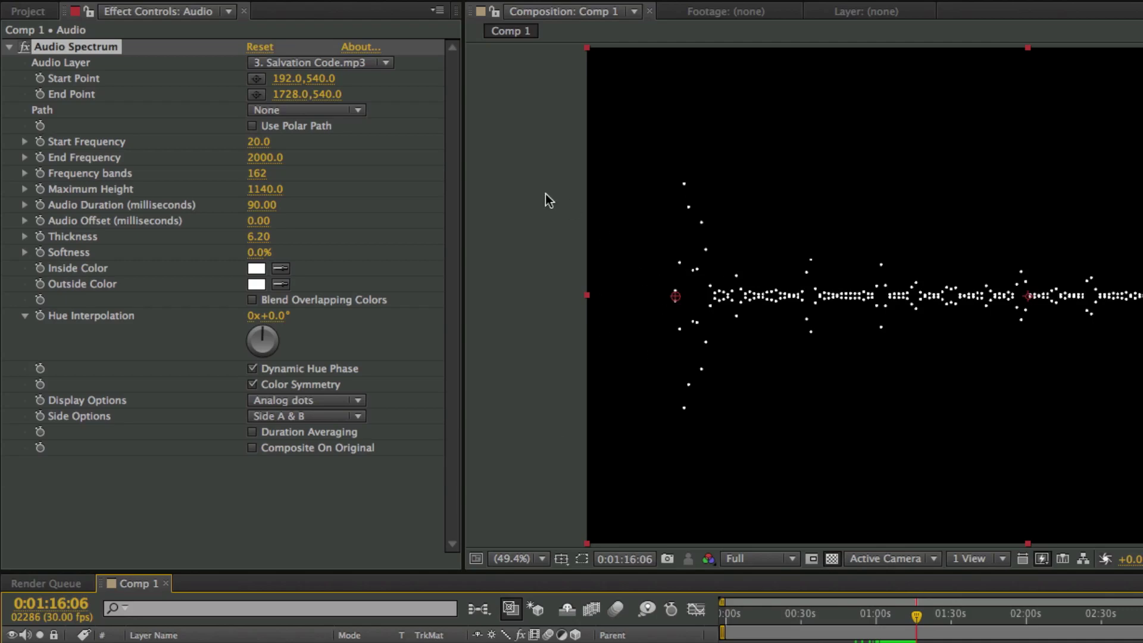
left_click(306, 396)
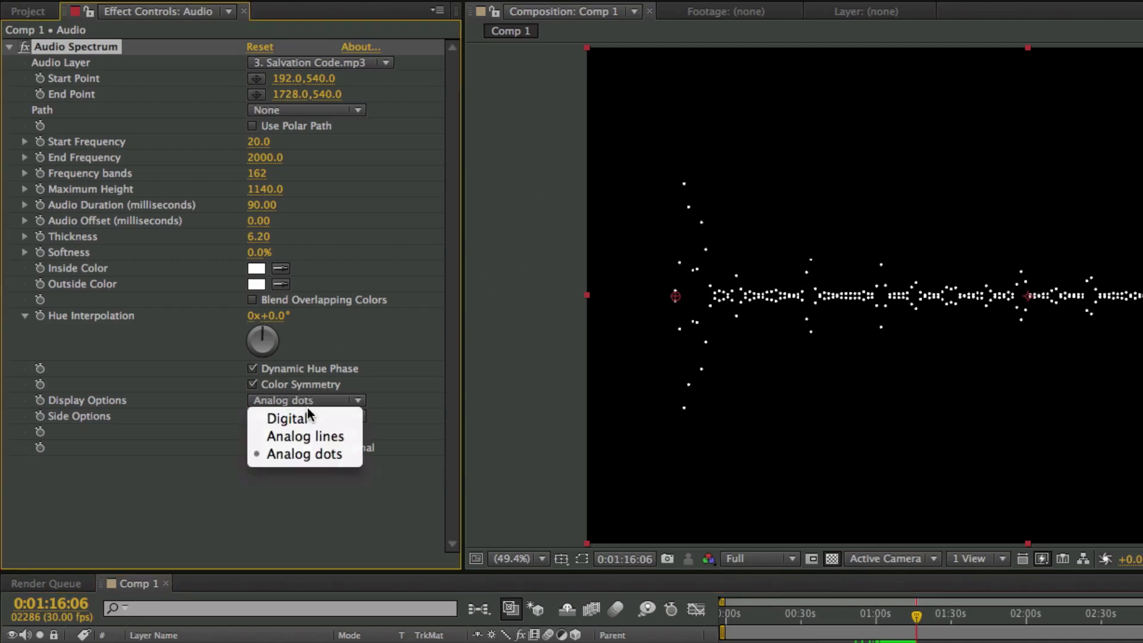
left_click(320, 413)
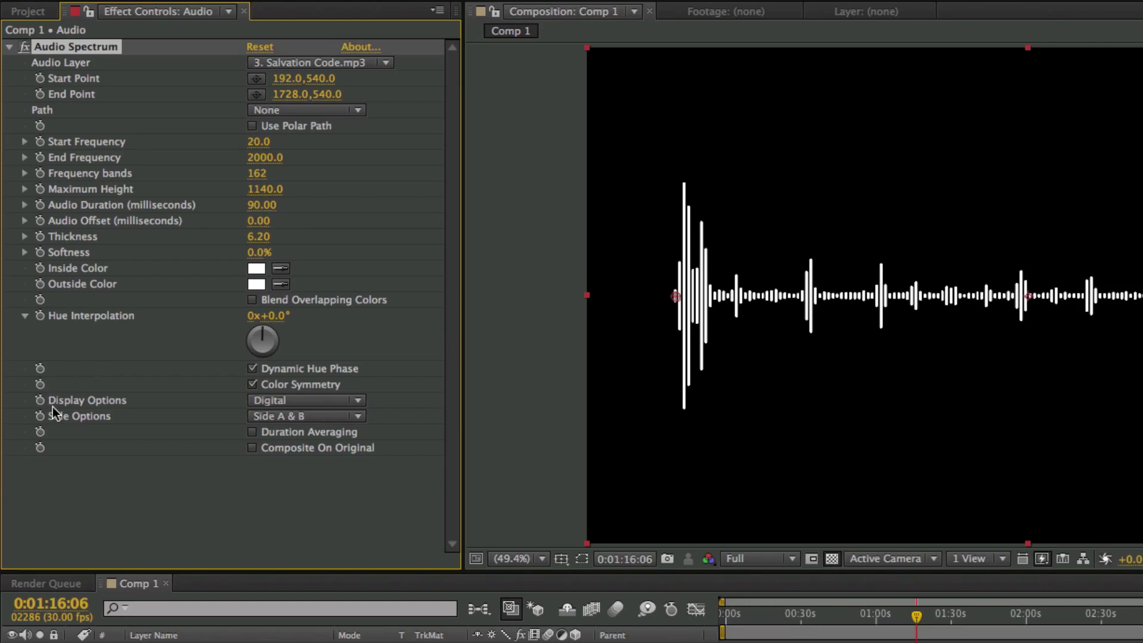
Set the spectrum's side option to Side A and scrub the timeline to check the upward bars
left_click(263, 416)
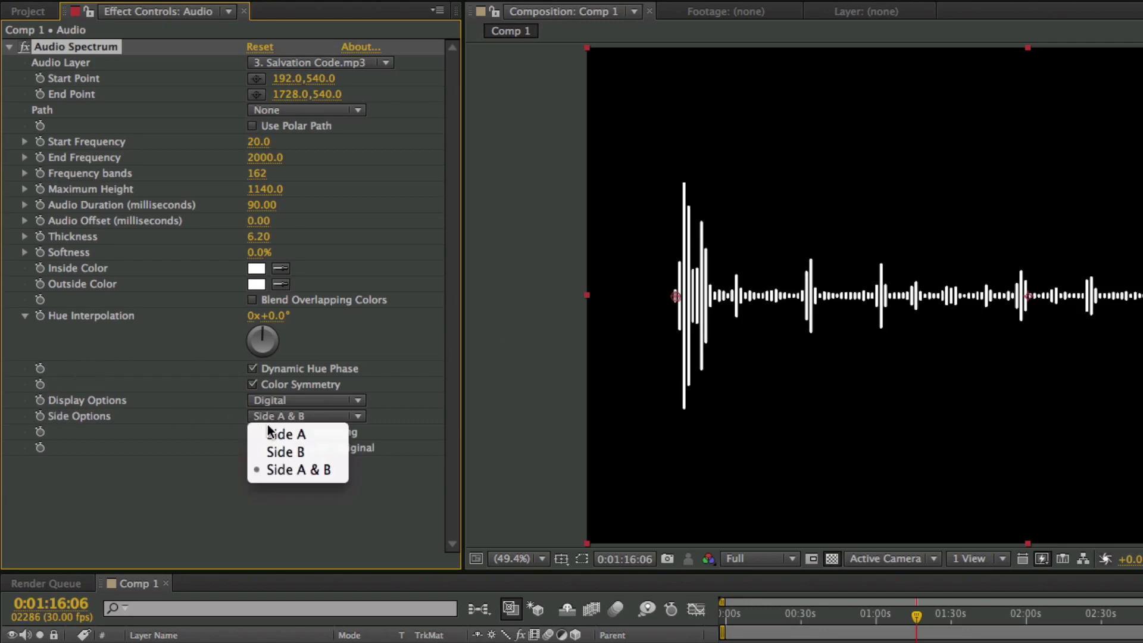
left_click(294, 475)
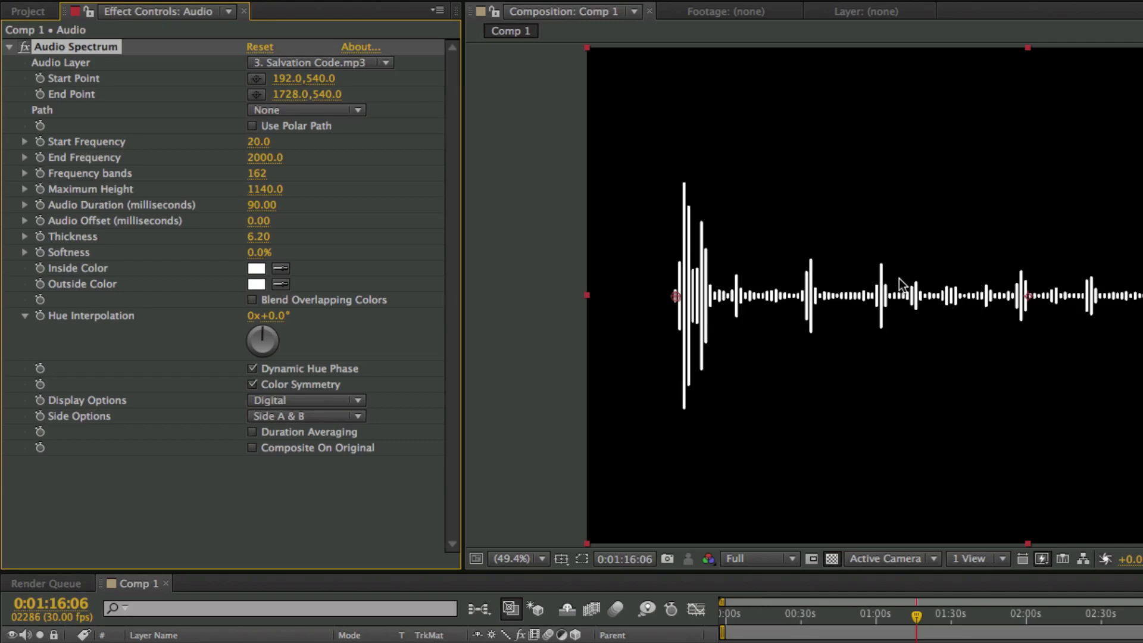
left_click(305, 414)
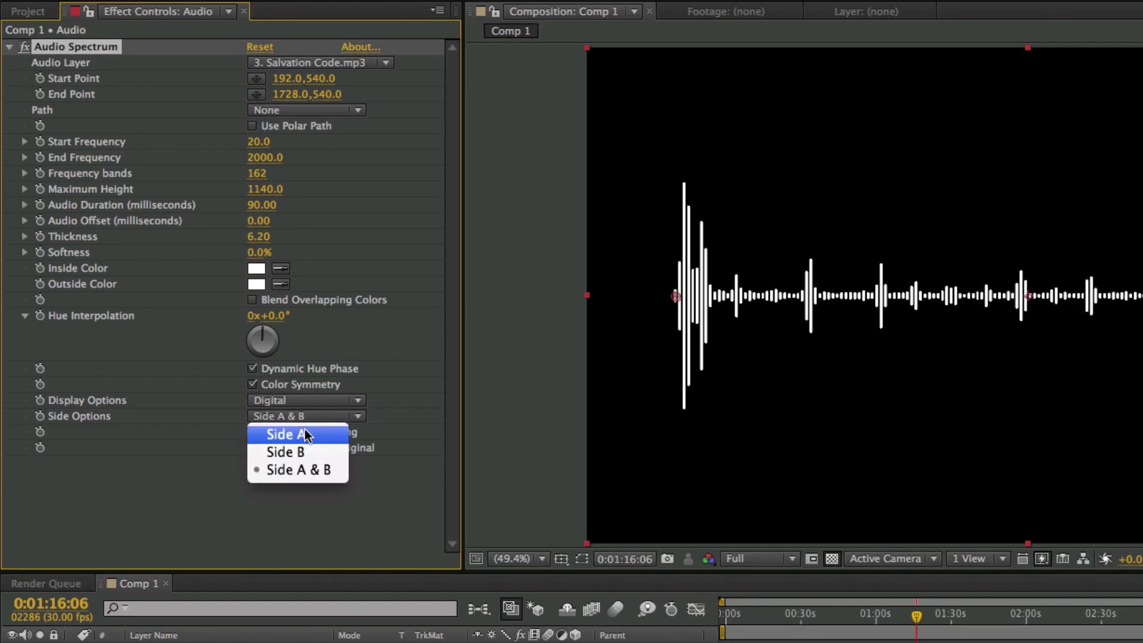
left_click(305, 433)
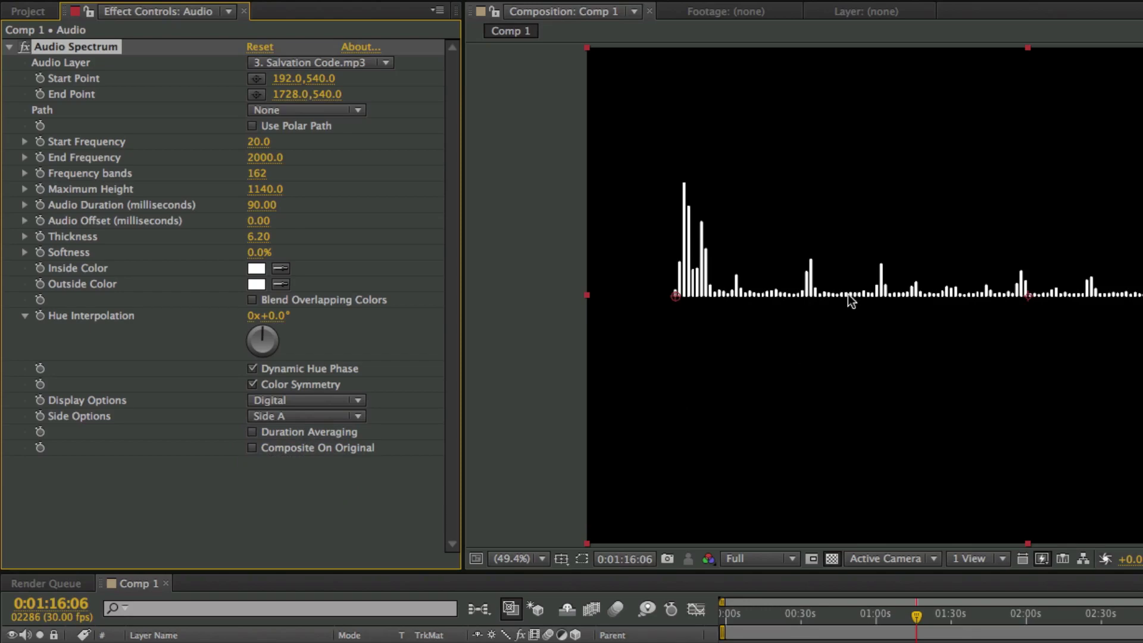
left_click_drag(840, 623, 901, 629)
Try the Side B option while scrubbing the timeline, and switch the spectrum back to Side A
left_click(347, 417)
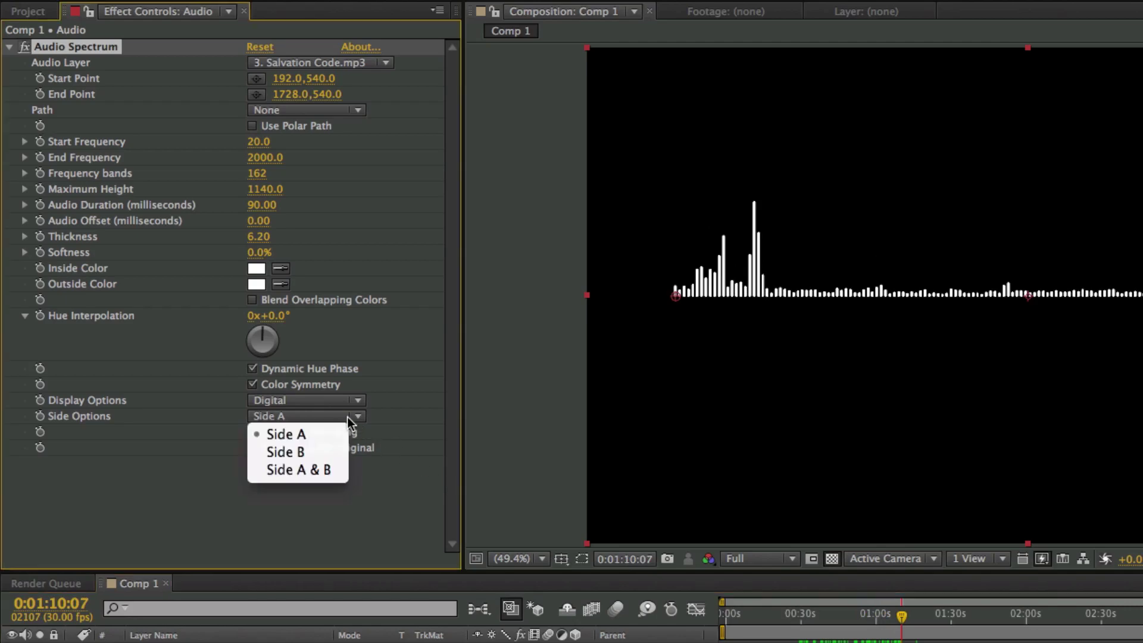
left_click(341, 452)
left_click_drag(901, 622, 878, 628)
left_click(310, 415)
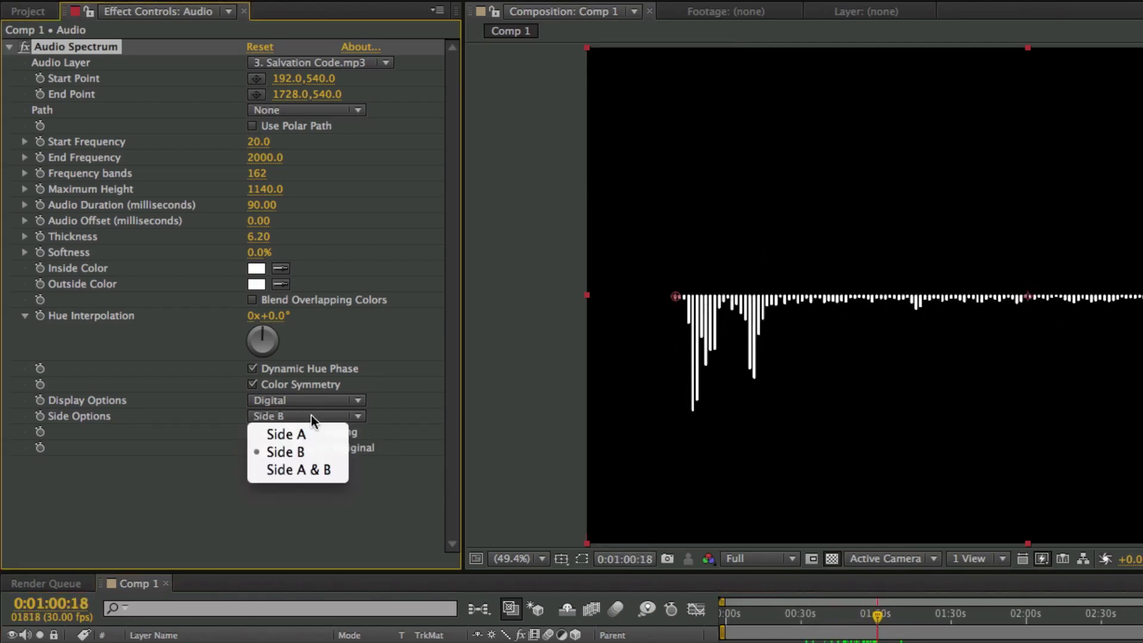
left_click(313, 434)
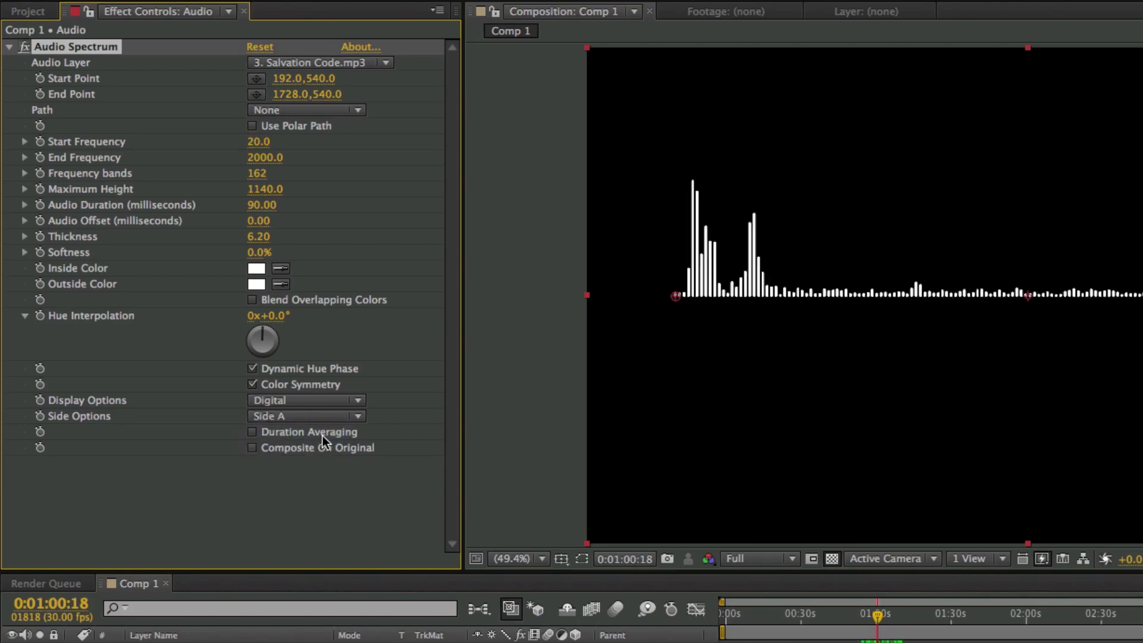
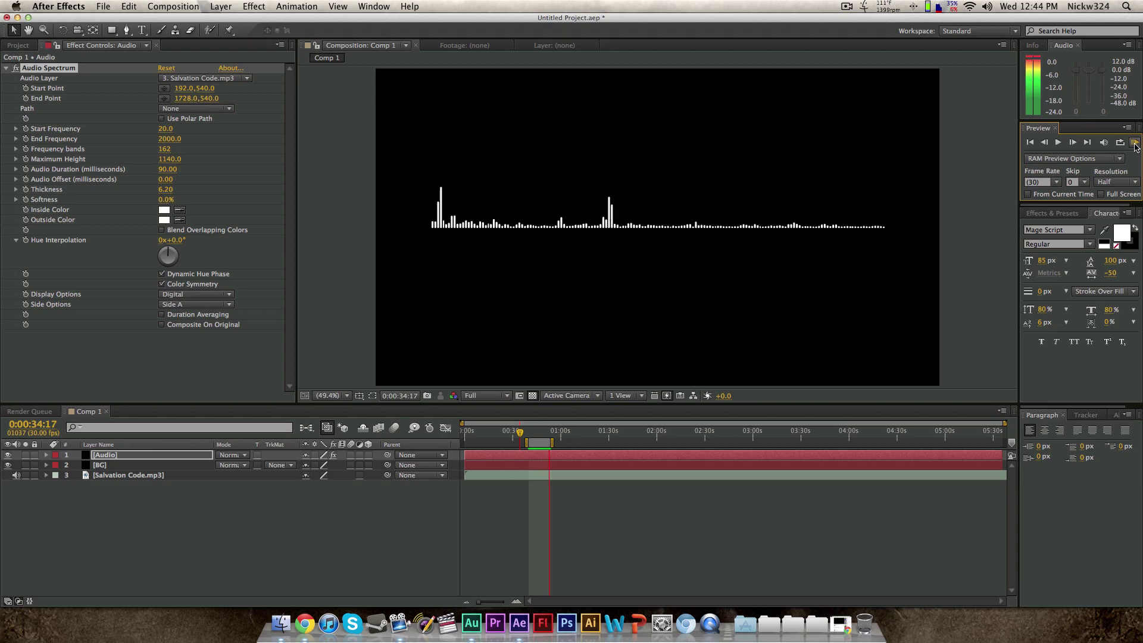
Move the playhead to 0:00:39:01 and play a RAM preview of the white spectrum bars with the music
left_click(409, 158)
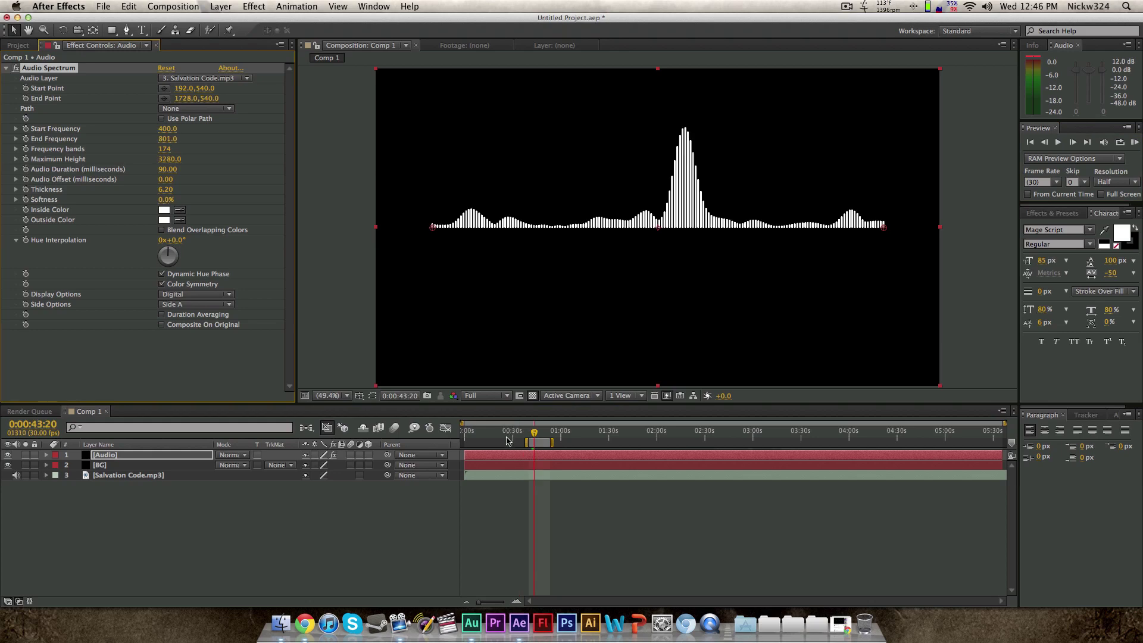
left_click(533, 435)
left_click_drag(533, 432, 527, 433)
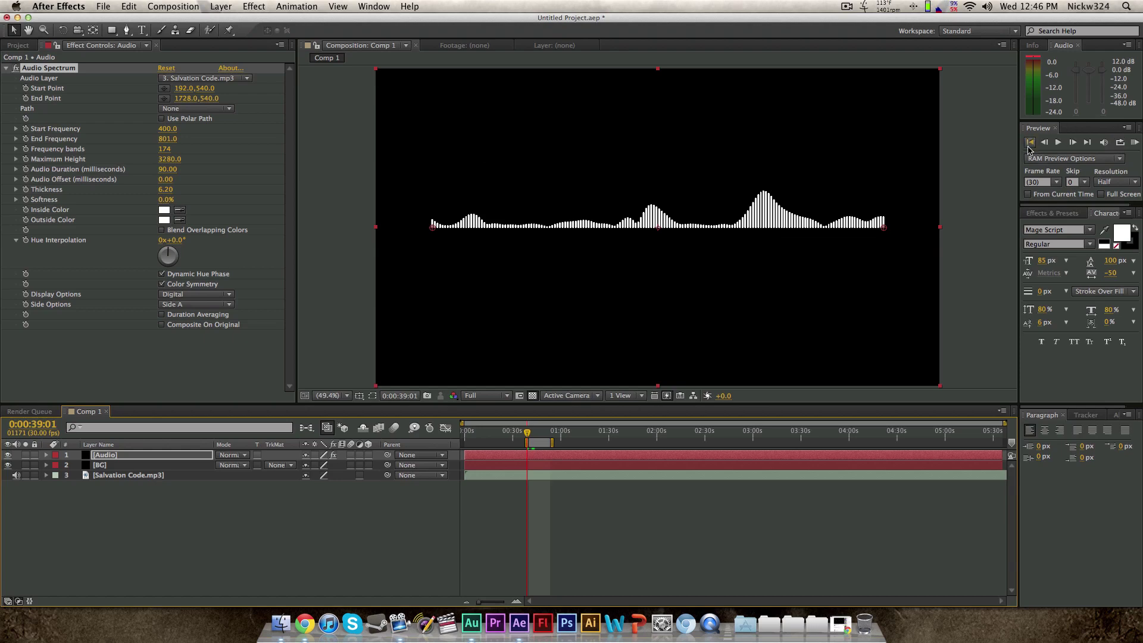
left_click(1135, 143)
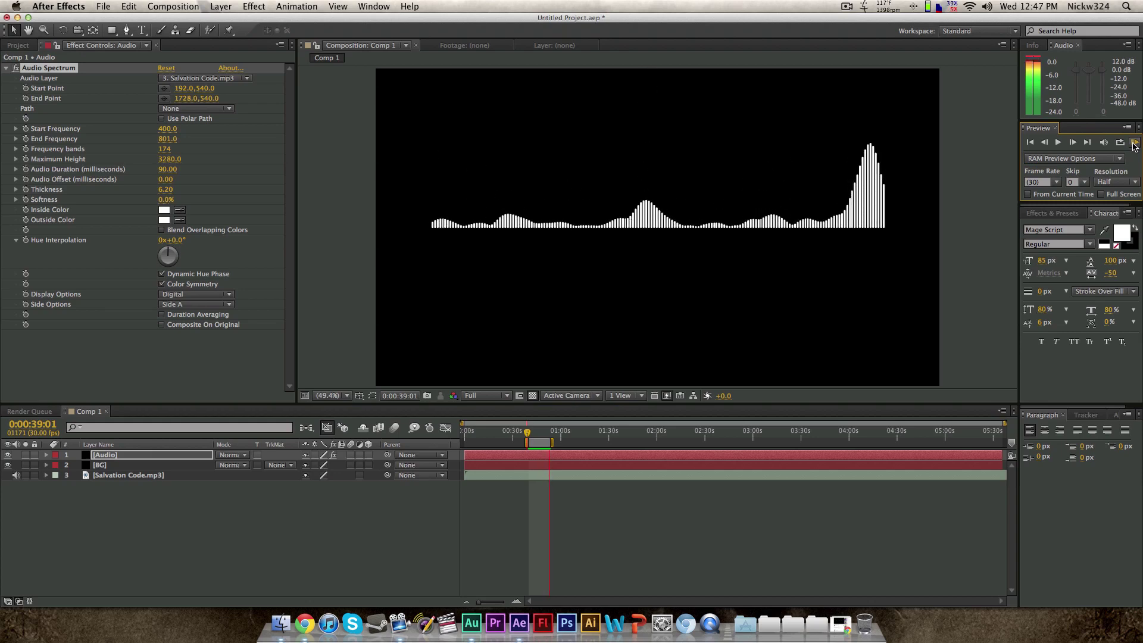
left_click(1135, 146)
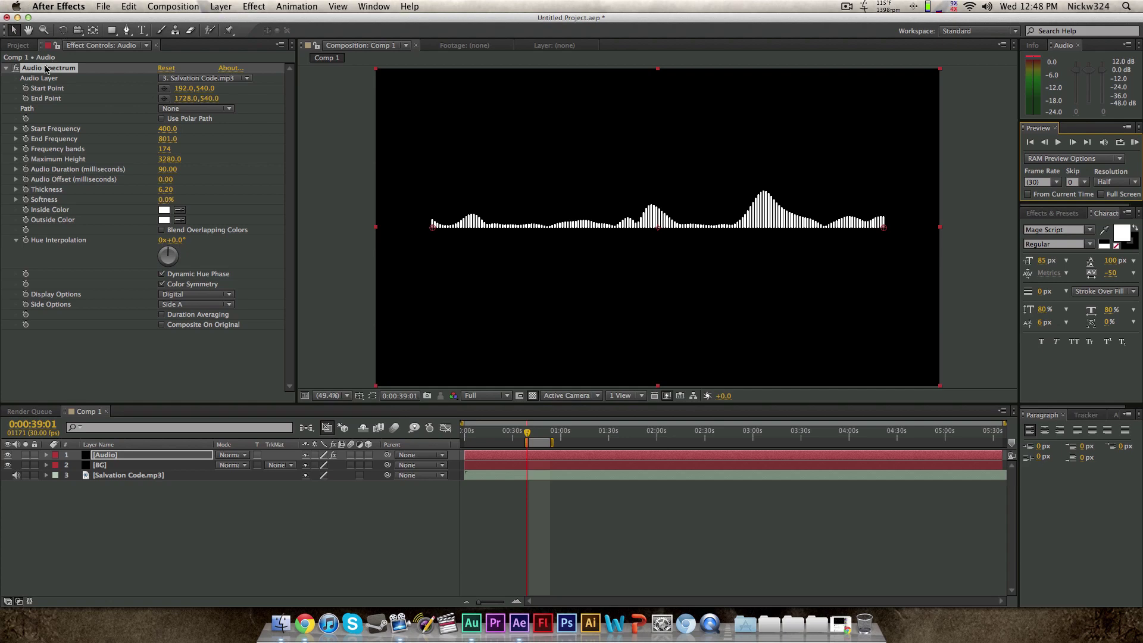
Delete the Audio Spectrum effect from the Audio layer and apply a fresh Audio Spectrum effect to it
key("Delete")
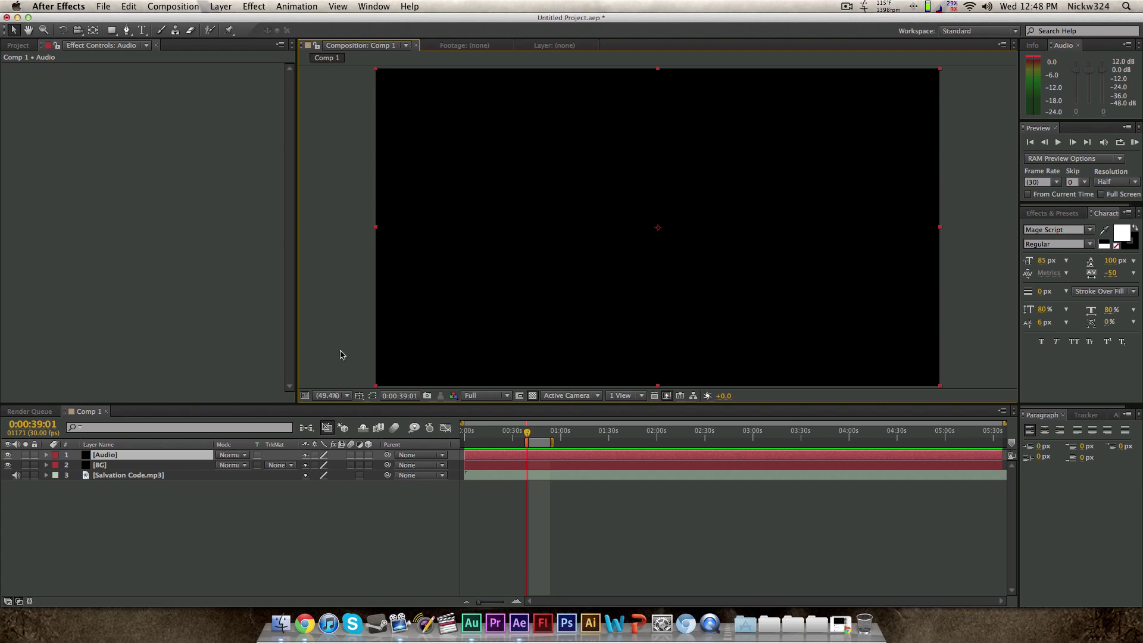
left_click(103, 456)
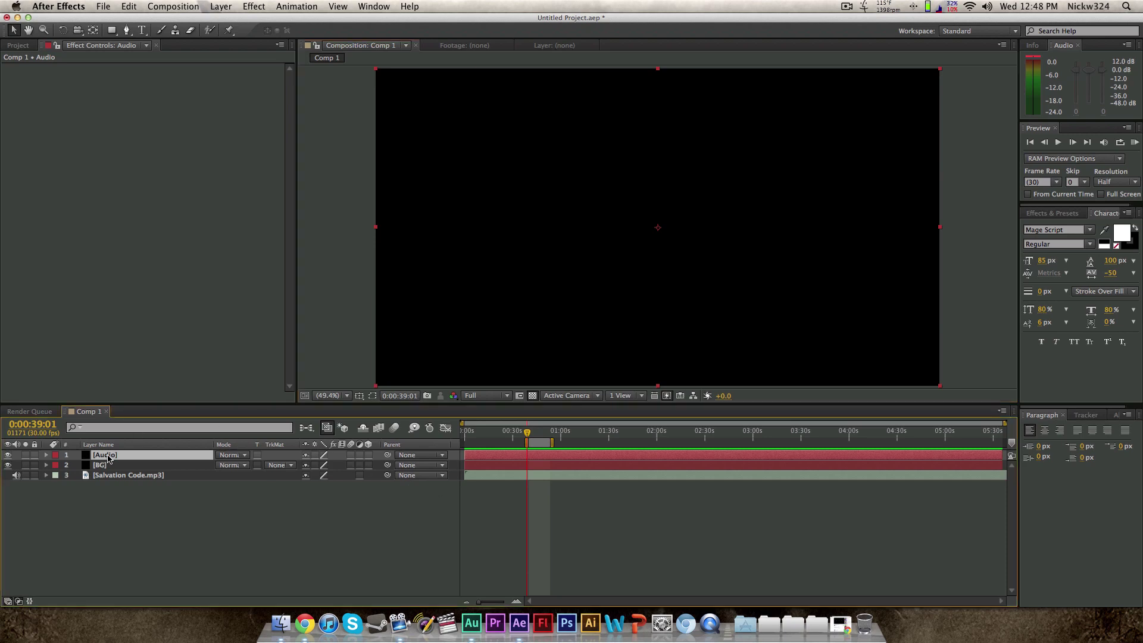
left_click(255, 6)
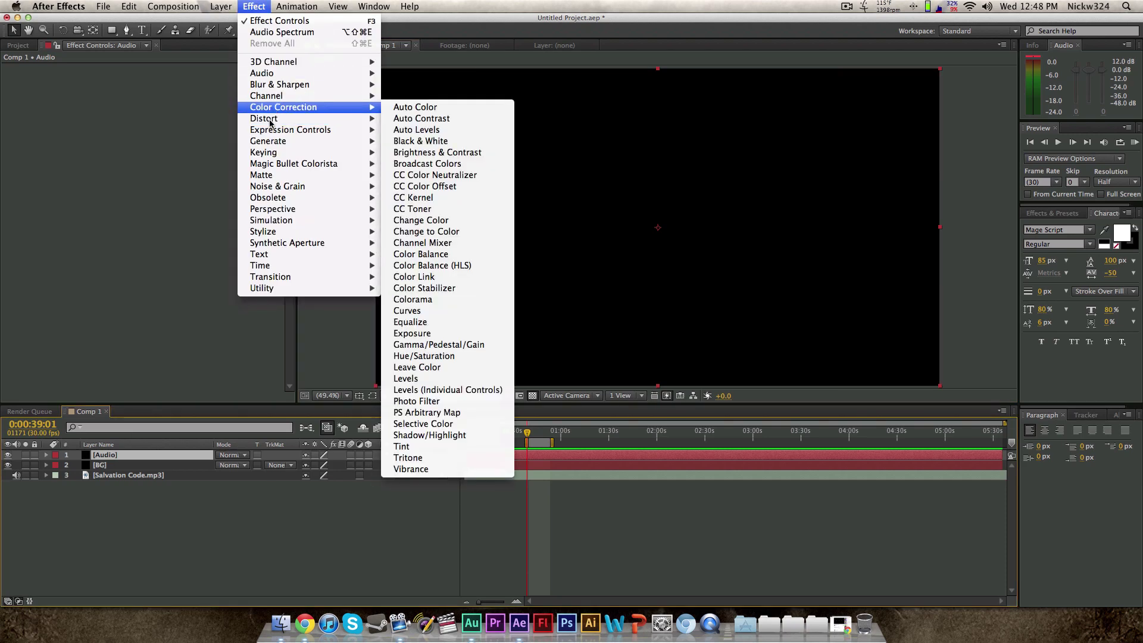
left_click(450, 165)
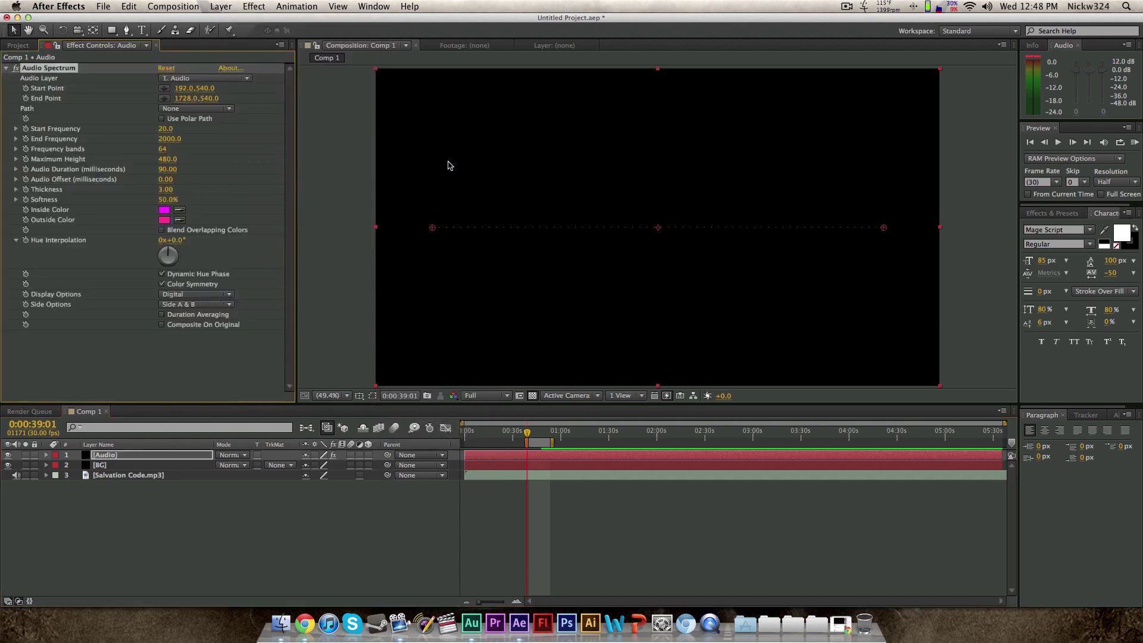
Set both the inside and outside colors of the spectrum to white
left_click(163, 211)
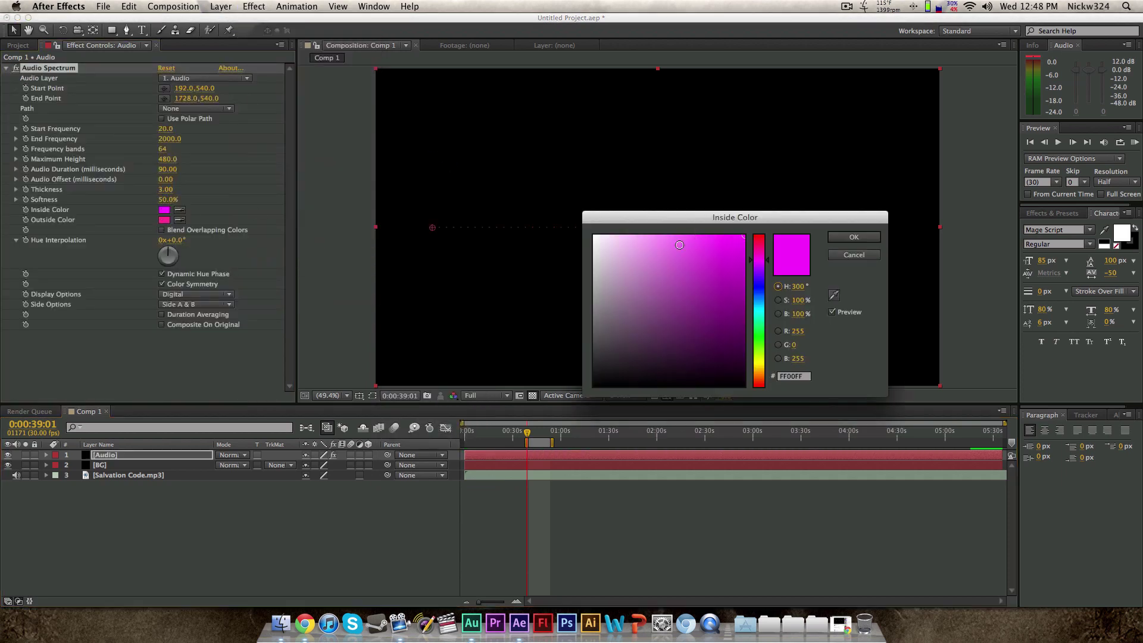
left_click_drag(680, 245, 594, 235)
left_click(853, 237)
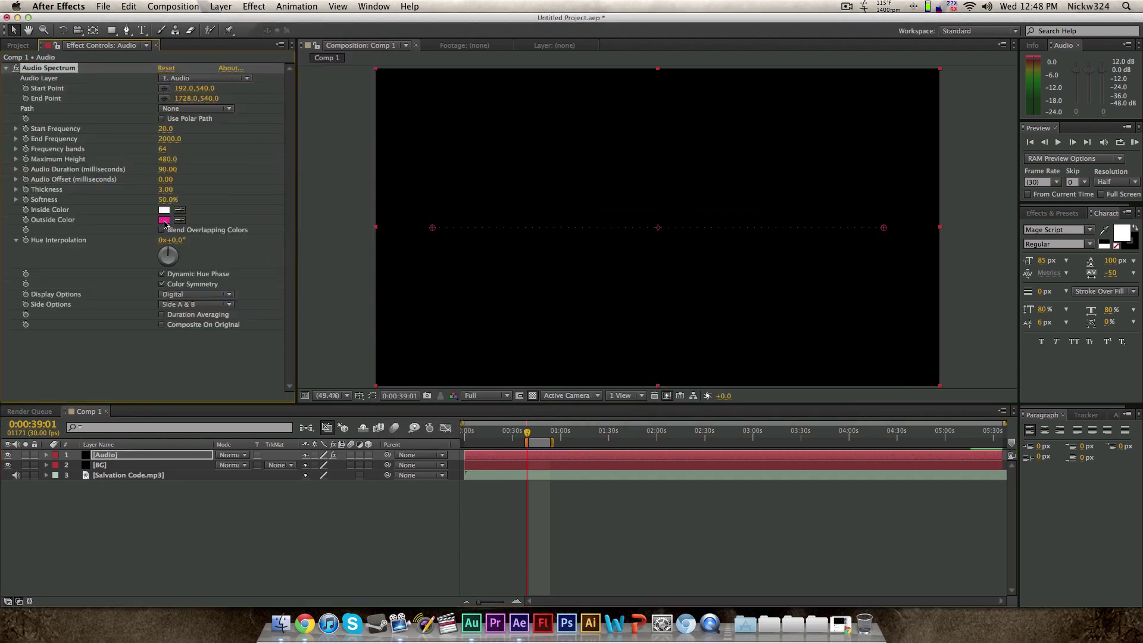
left_click(164, 220)
left_click(594, 235)
left_click(845, 239)
Drive the spectrum with the Salvation Code.mp3 layer, using 147 frequency bands and a maximum height of 960
left_click(169, 78)
left_click(216, 135)
left_click(543, 435)
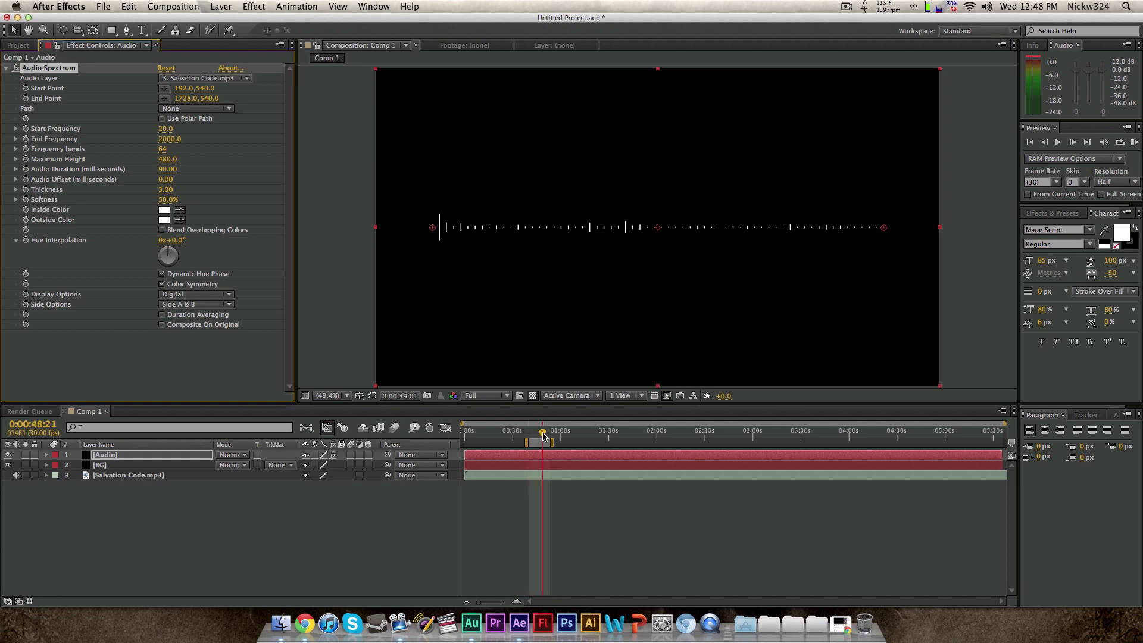
left_click_drag(543, 436, 545, 436)
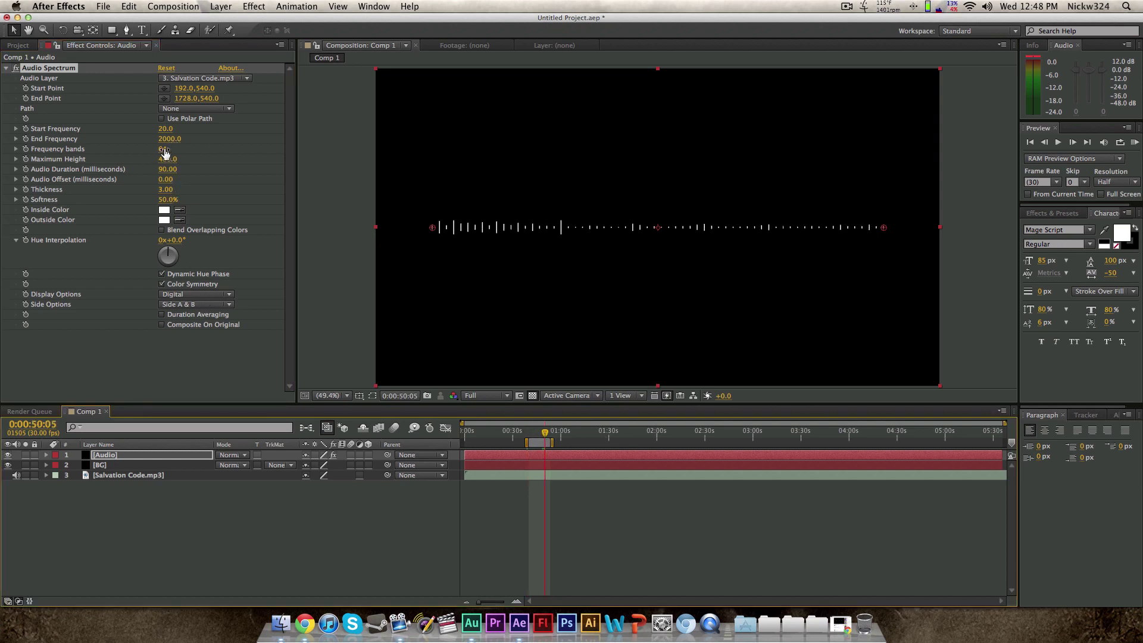
left_click_drag(165, 150, 187, 158)
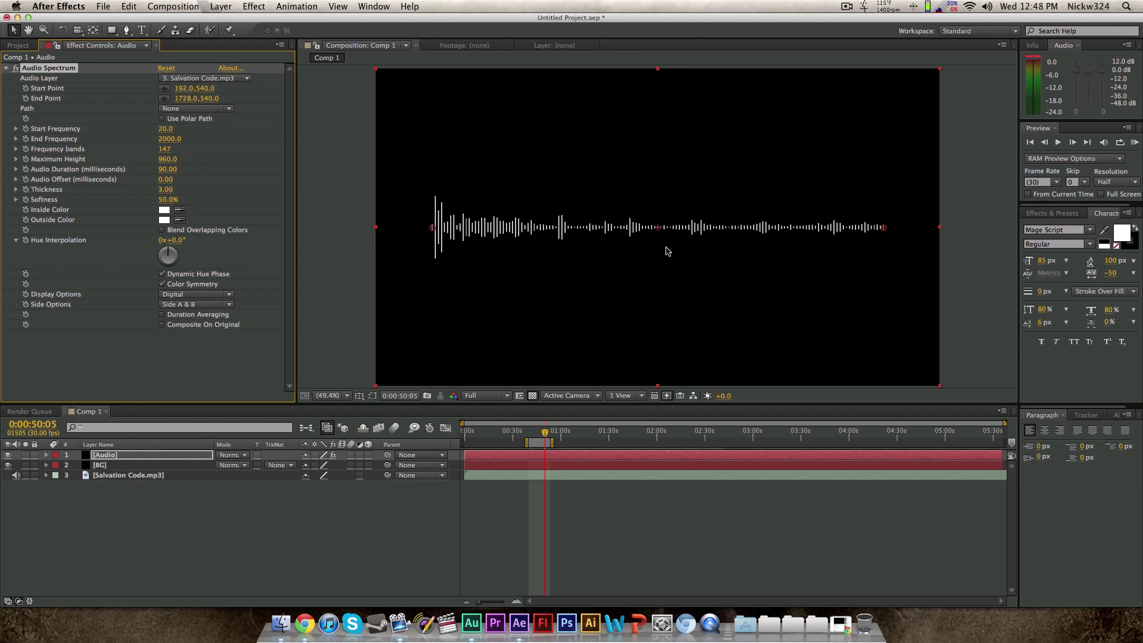
left_click(515, 483)
Activate the Ellipse Tool with the Audio layer selected and display the Title/Action Safe guides in the composition
left_click(103, 456)
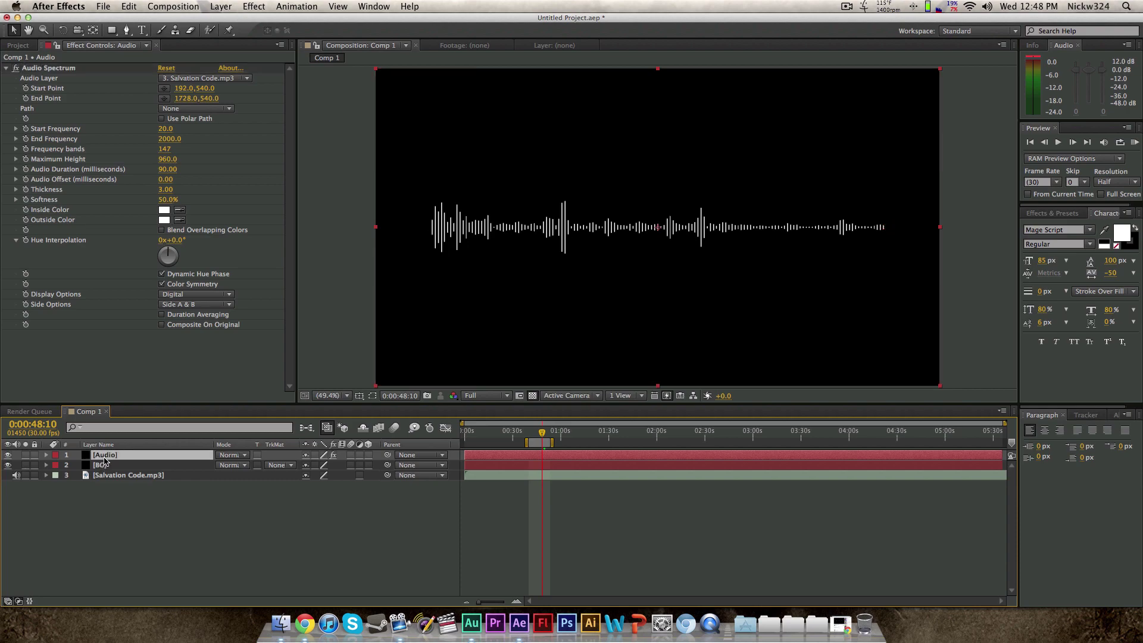
left_click(112, 30)
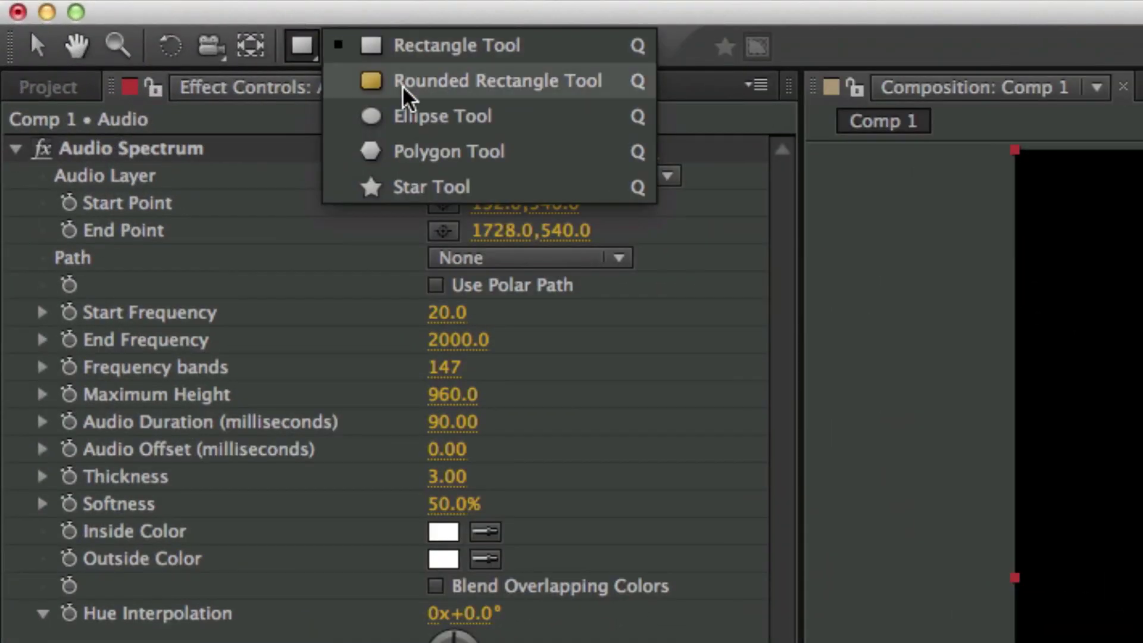
left_click(414, 116)
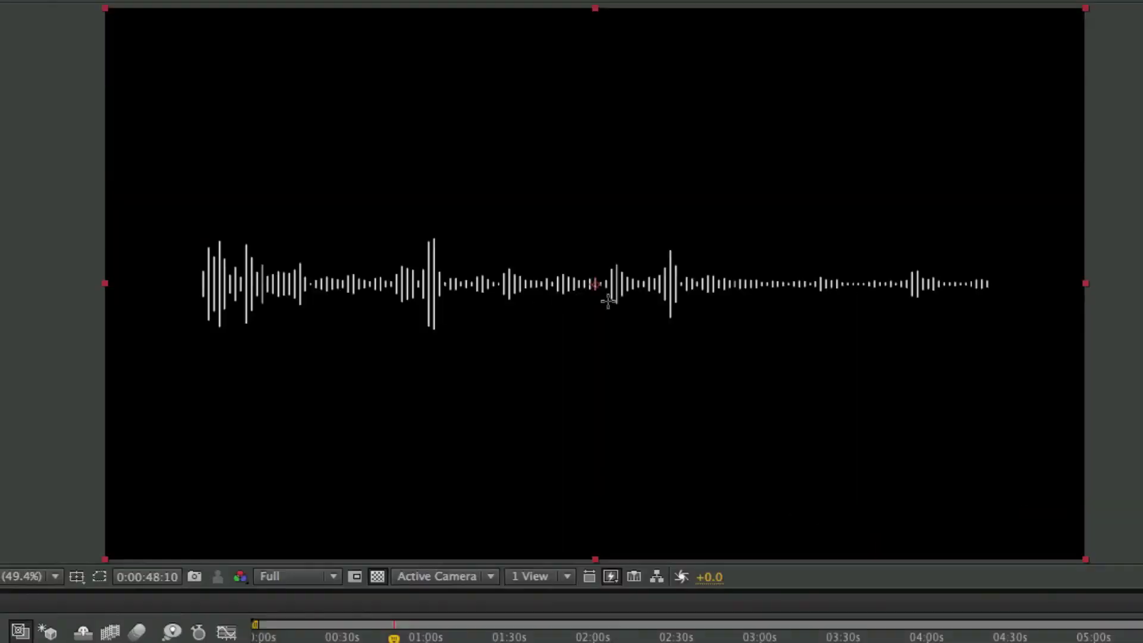
left_click(77, 577)
left_click(88, 594)
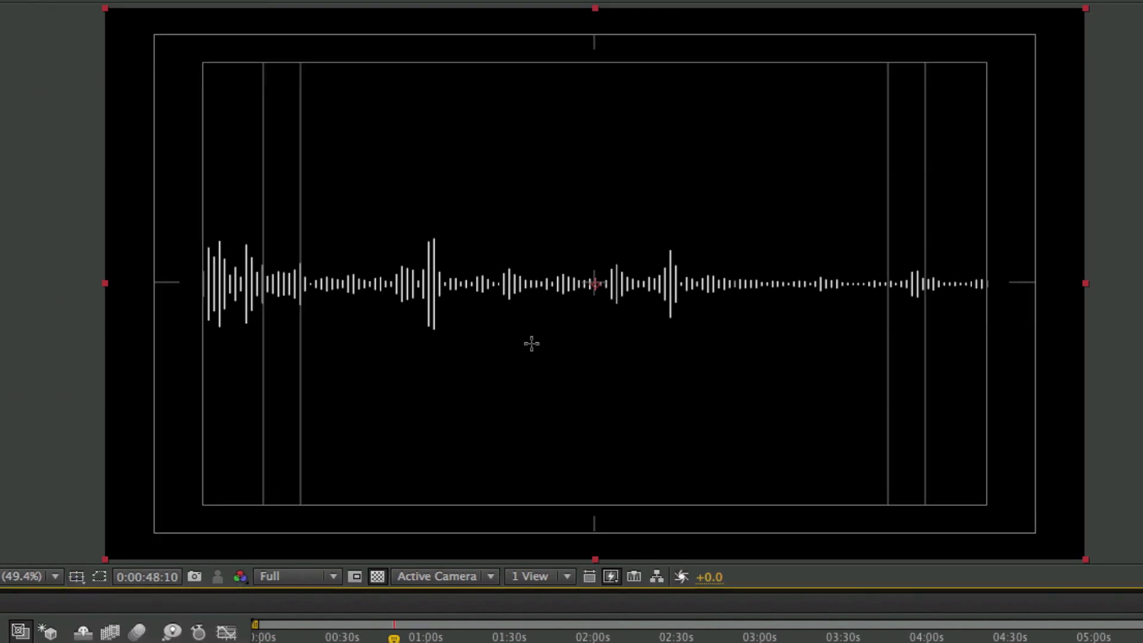
Draw a circular mask from the composition's centre, slightly over half the frame height across, and hide the Title/Action Safe guides
left_click(594, 284)
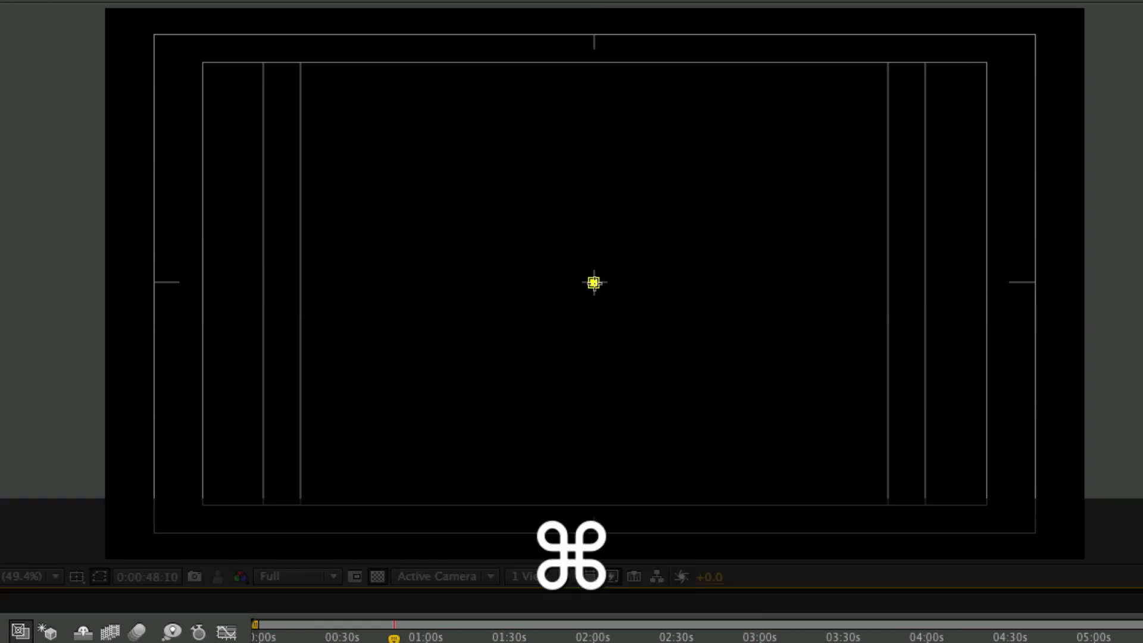
left_click_drag(605, 294, 630, 319)
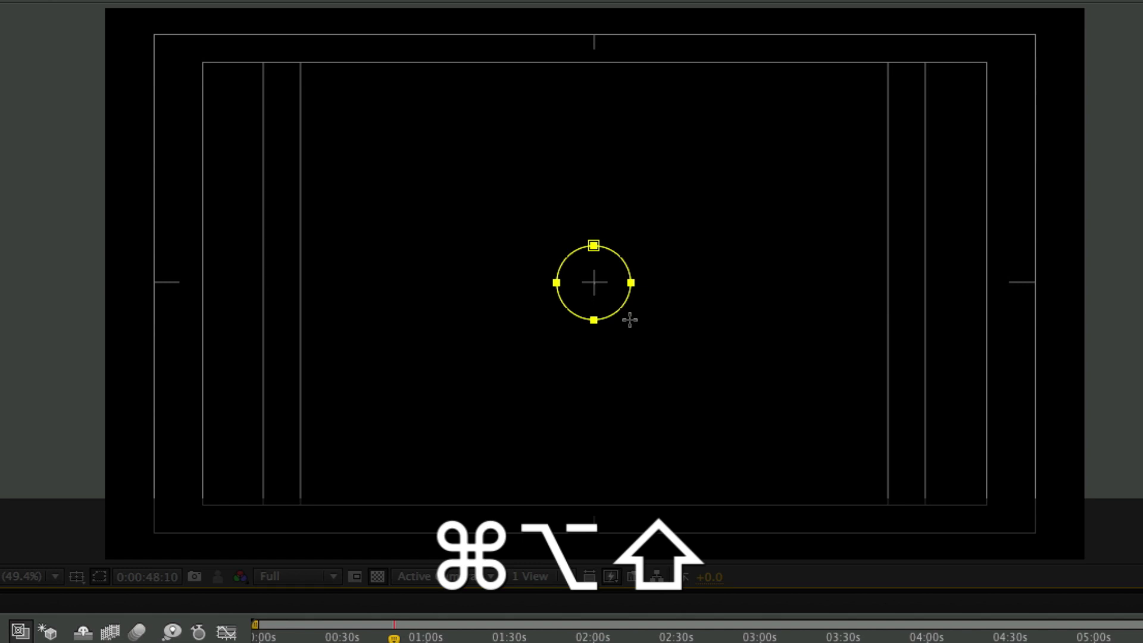
left_click_drag(630, 320, 748, 396)
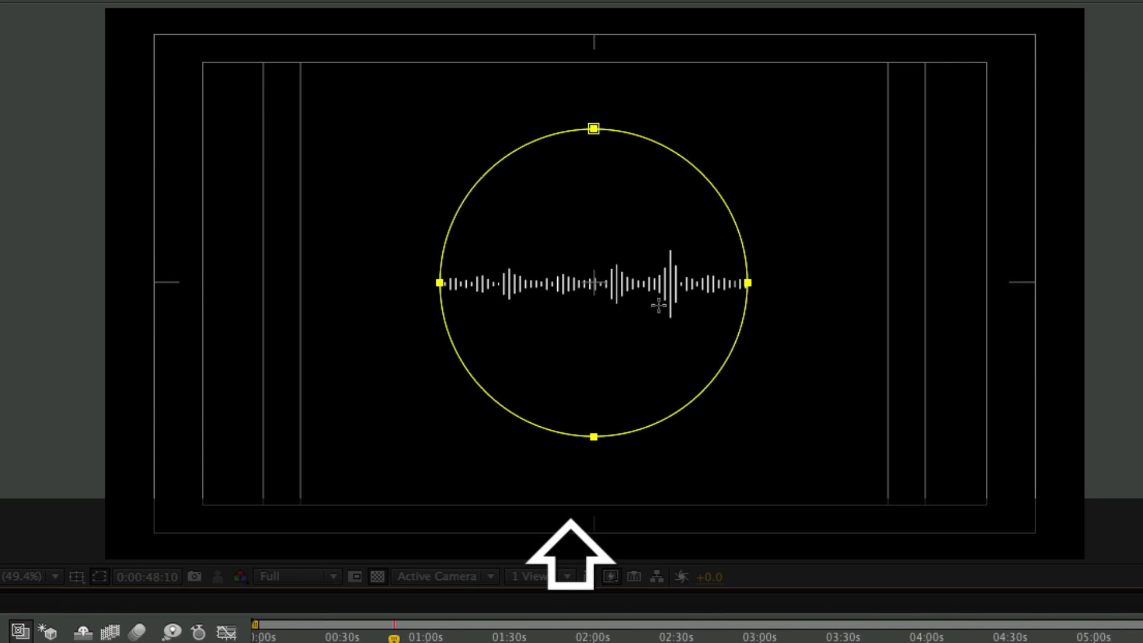
left_click(75, 578)
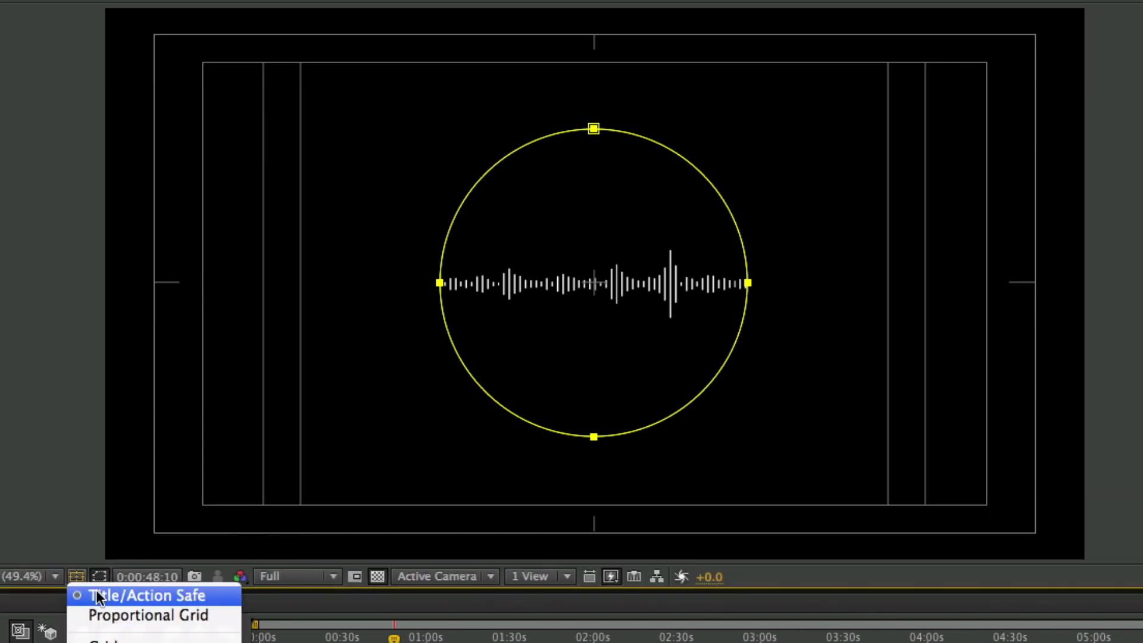
left_click(95, 595)
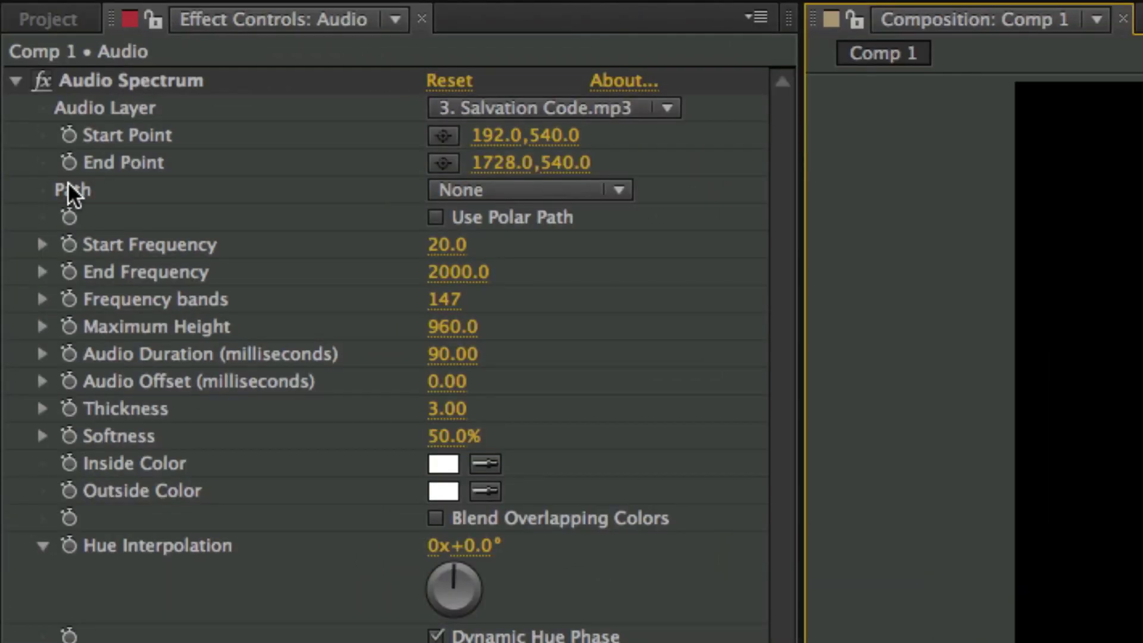
Set the spectrum's path to Mask 1, deselect the layer and scrub the timeline to check the circular spectrum
left_click(448, 189)
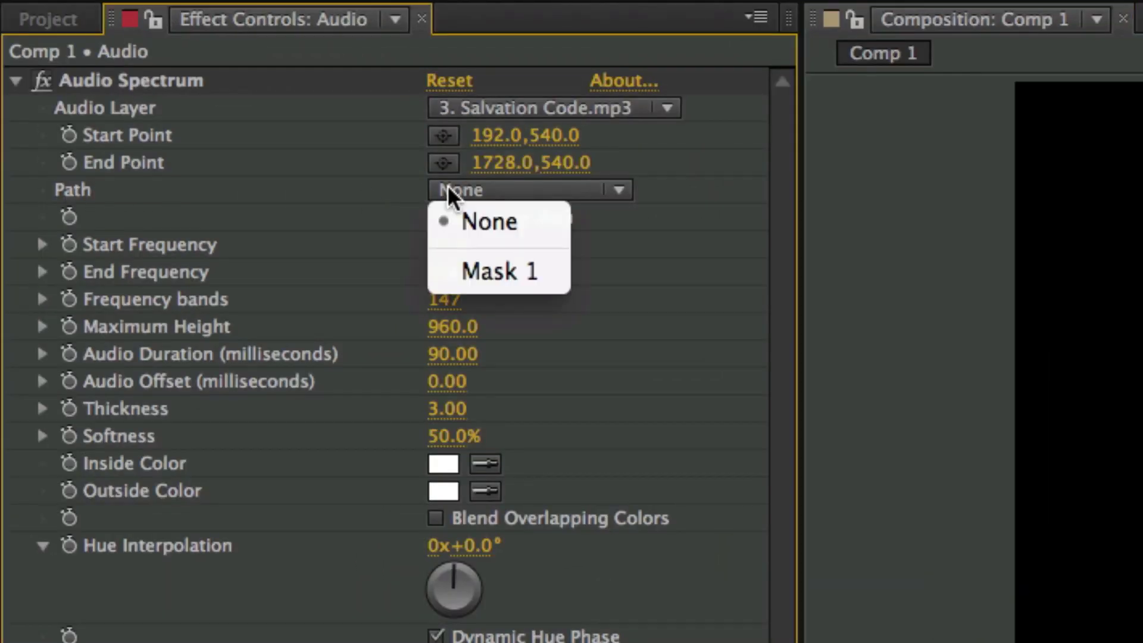
left_click(484, 272)
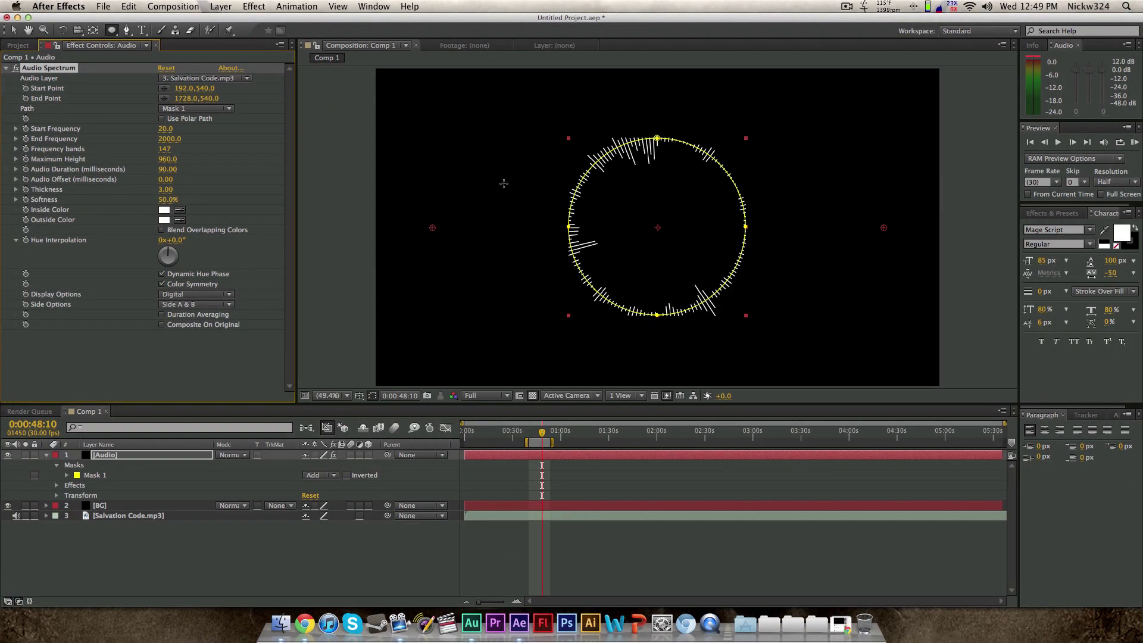
key("v")
left_click(354, 172)
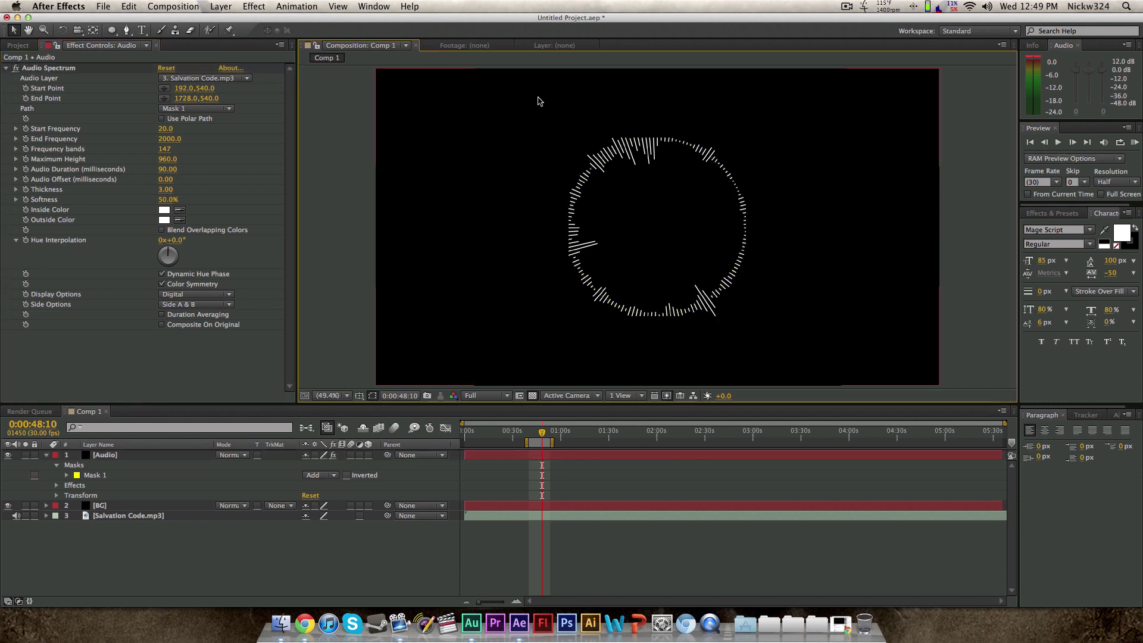
left_click(580, 435)
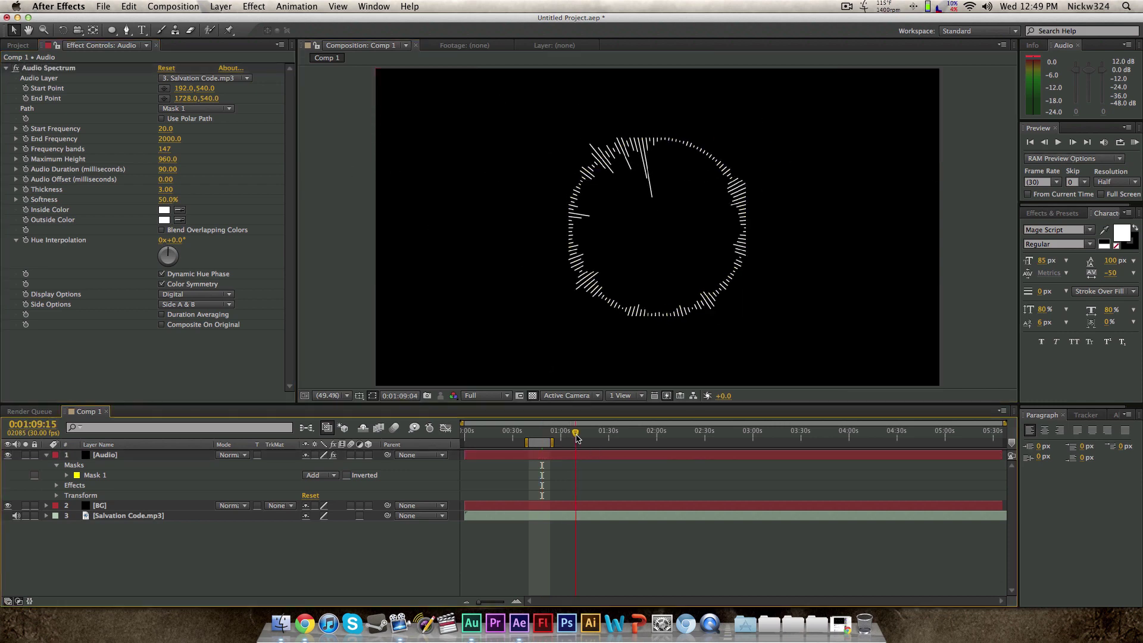
left_click_drag(579, 434, 581, 434)
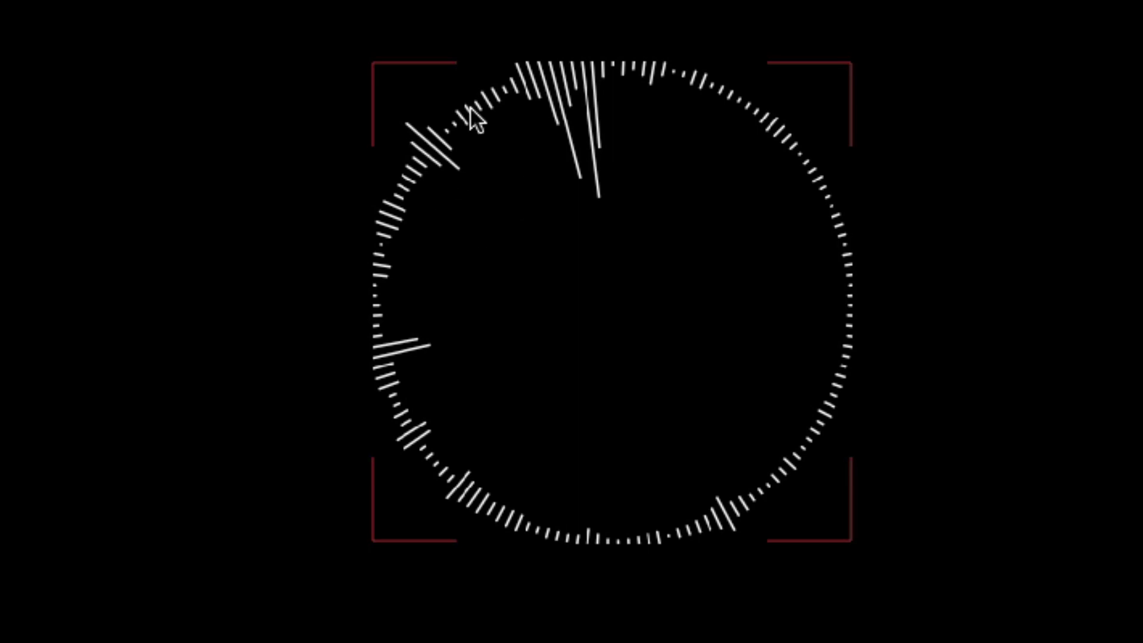
Set Mask 1's mode to None on the Audio layer and scrub the timeline to check the unclipped bars
left_click(580, 175)
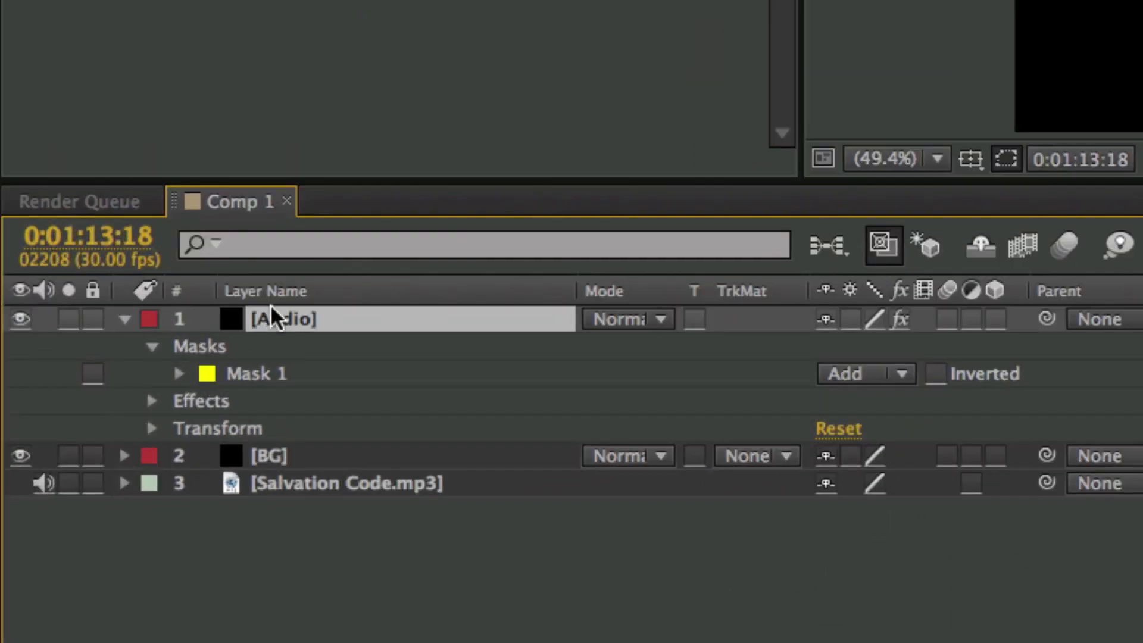
left_click(866, 375)
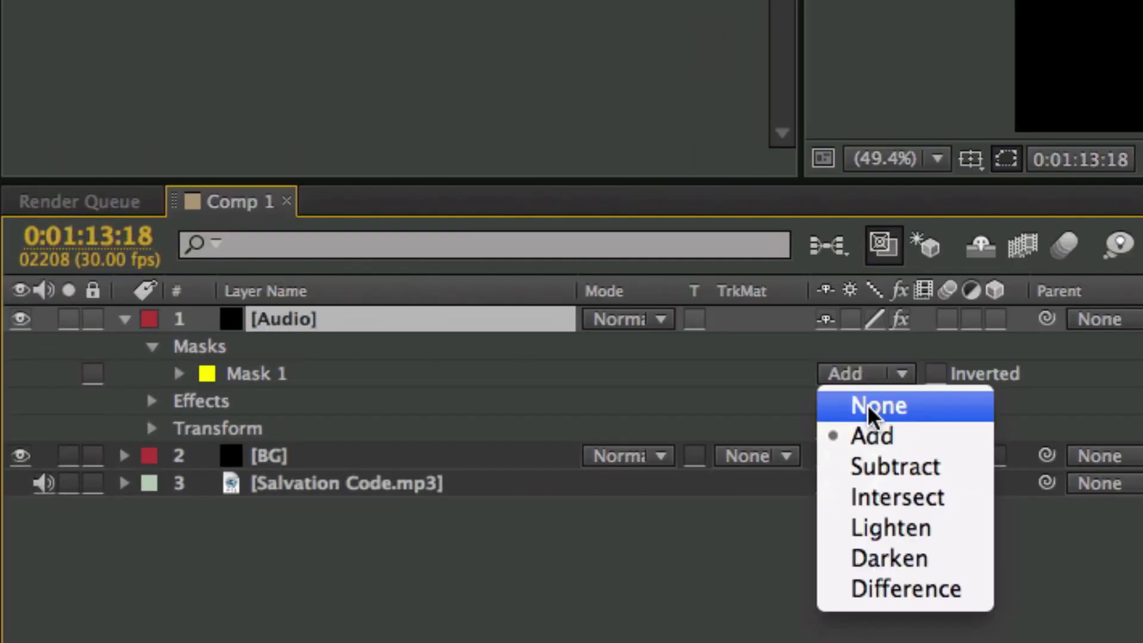
left_click(874, 403)
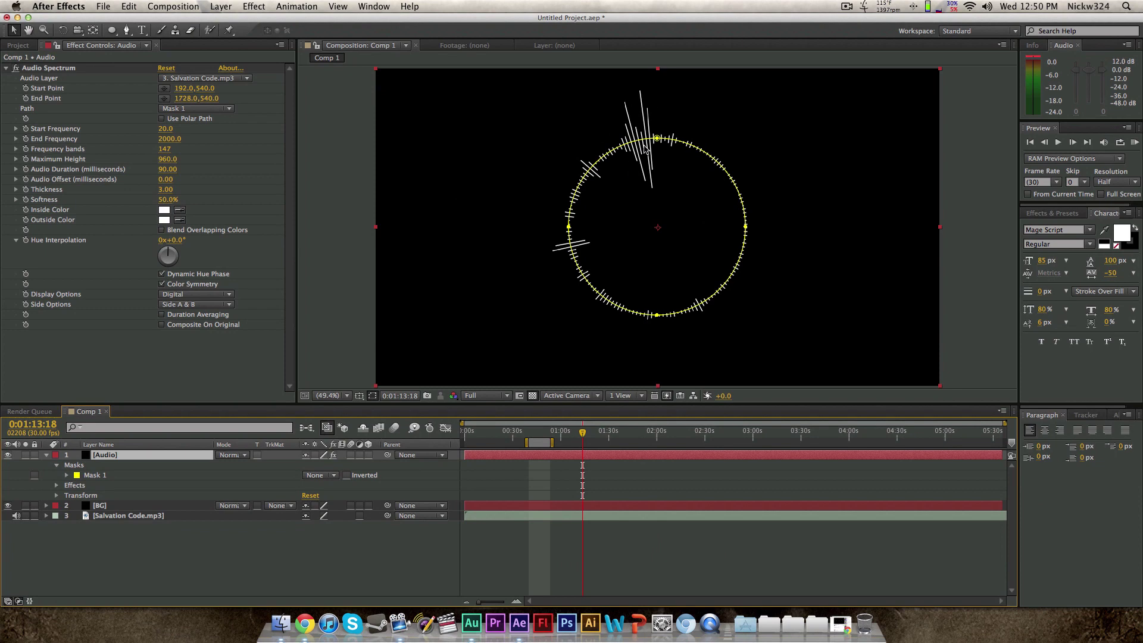
left_click(530, 432)
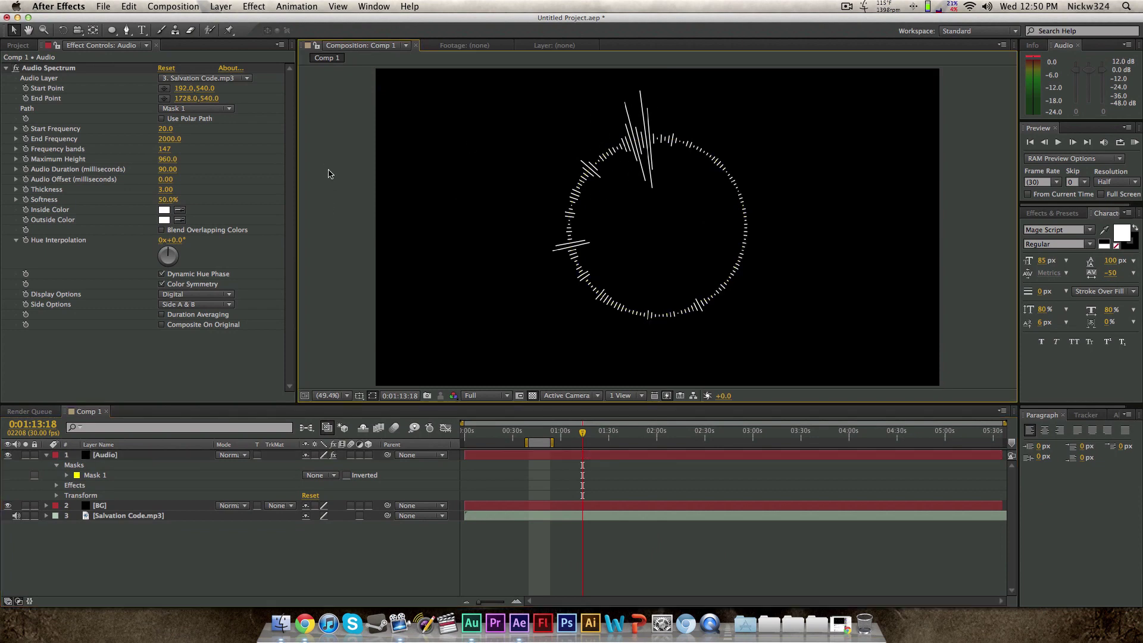
left_click_drag(530, 431, 552, 432)
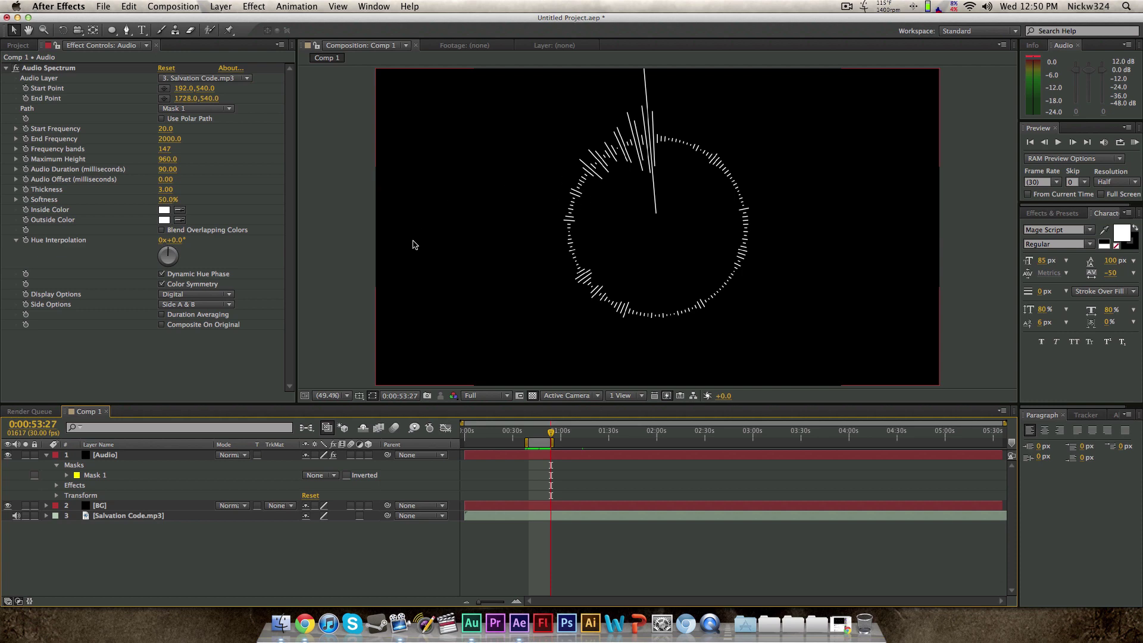
Set the circular spectrum's side option to Side B and preview the outward bars
left_click(185, 304)
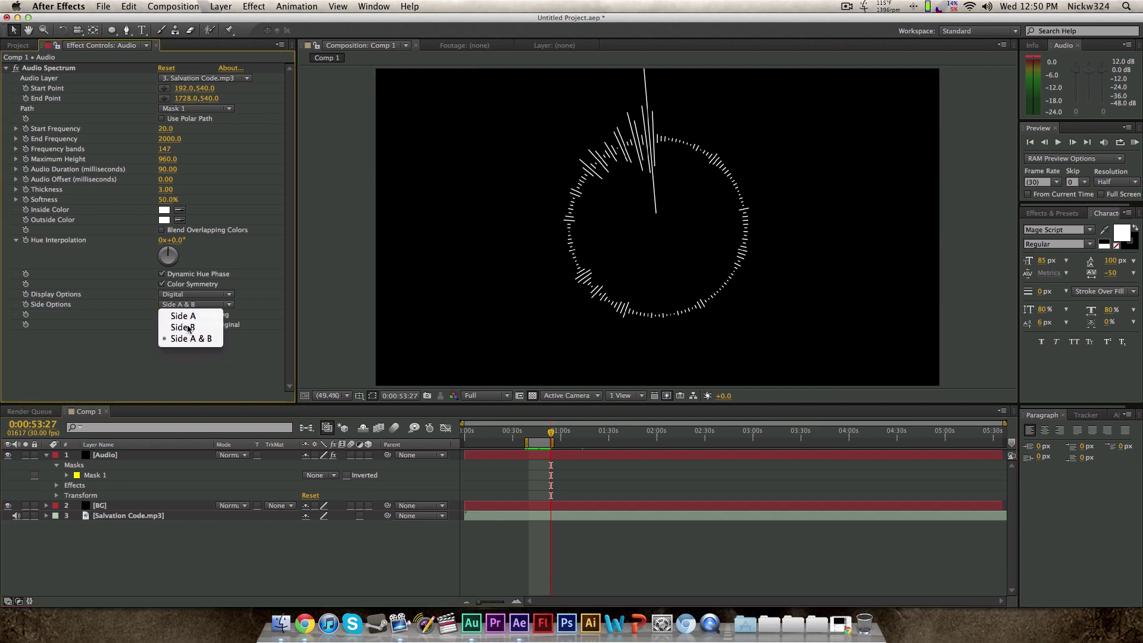
left_click(188, 328)
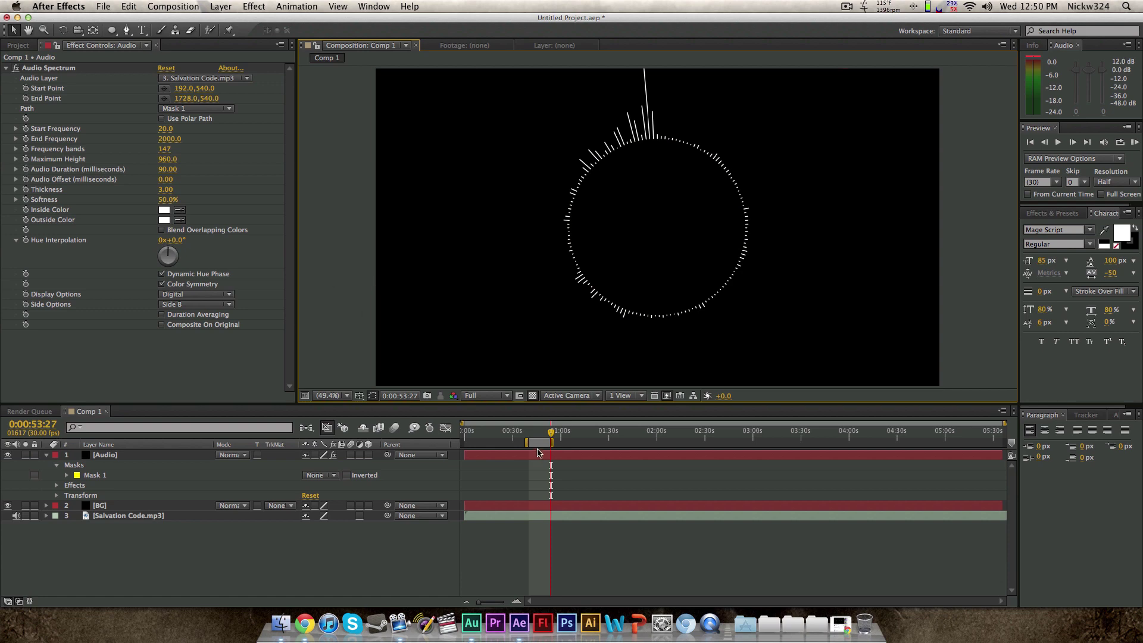
key("space")
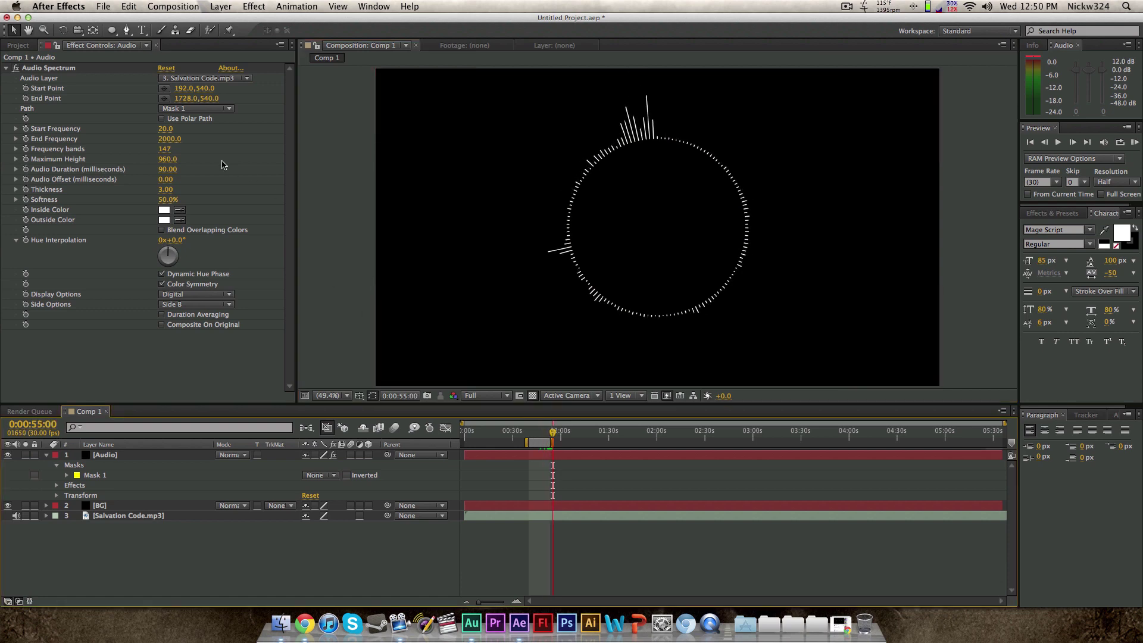
Set the circular spectrum's frequency bands to 233 and run a RAM preview of the denser bars with the layer deselected
left_click_drag(165, 148, 216, 150)
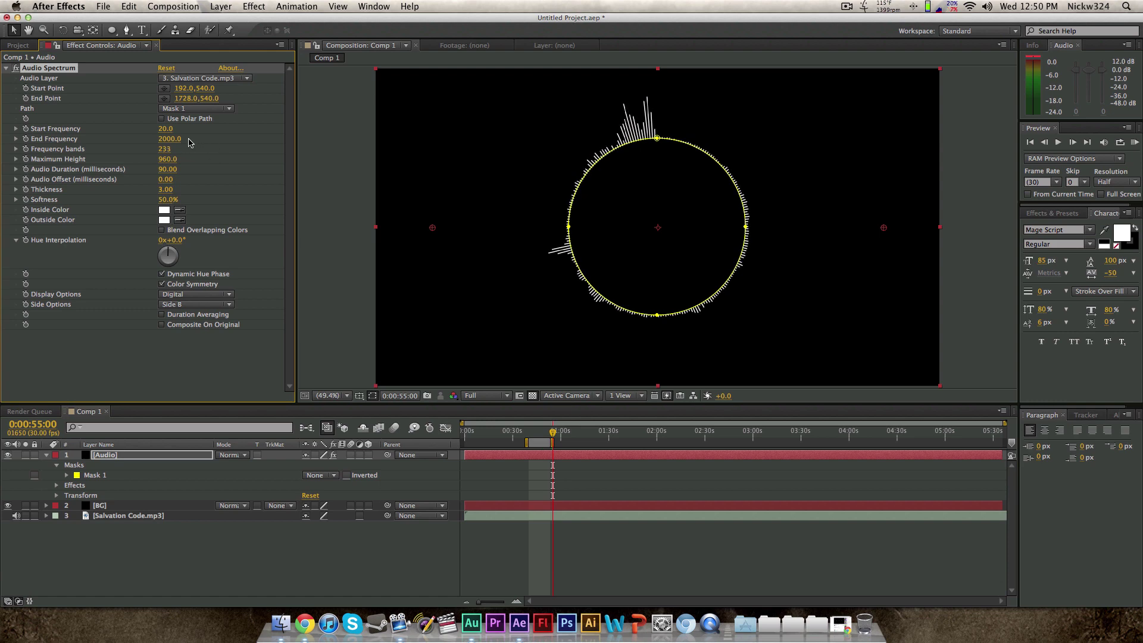
left_click_drag(540, 437, 534, 437)
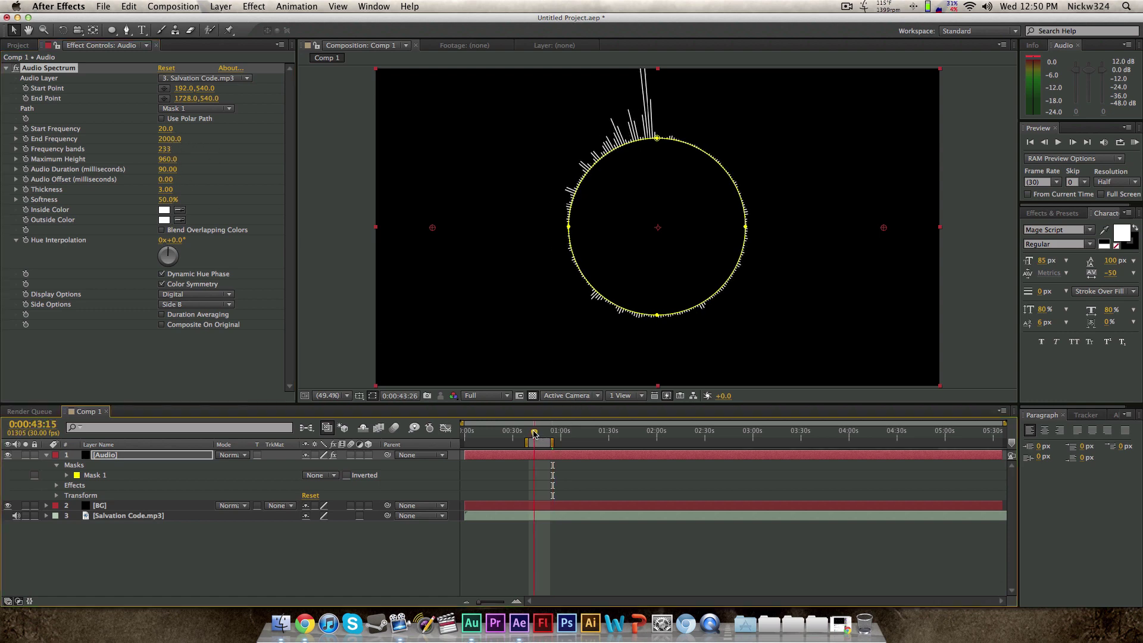
left_click(341, 291)
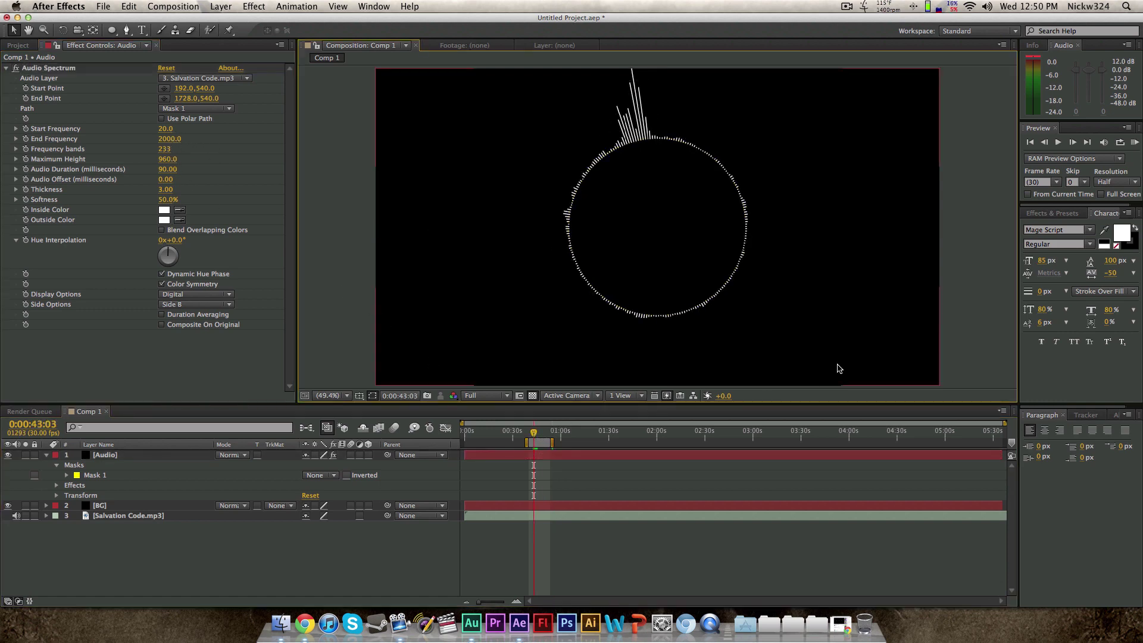
left_click(1135, 143)
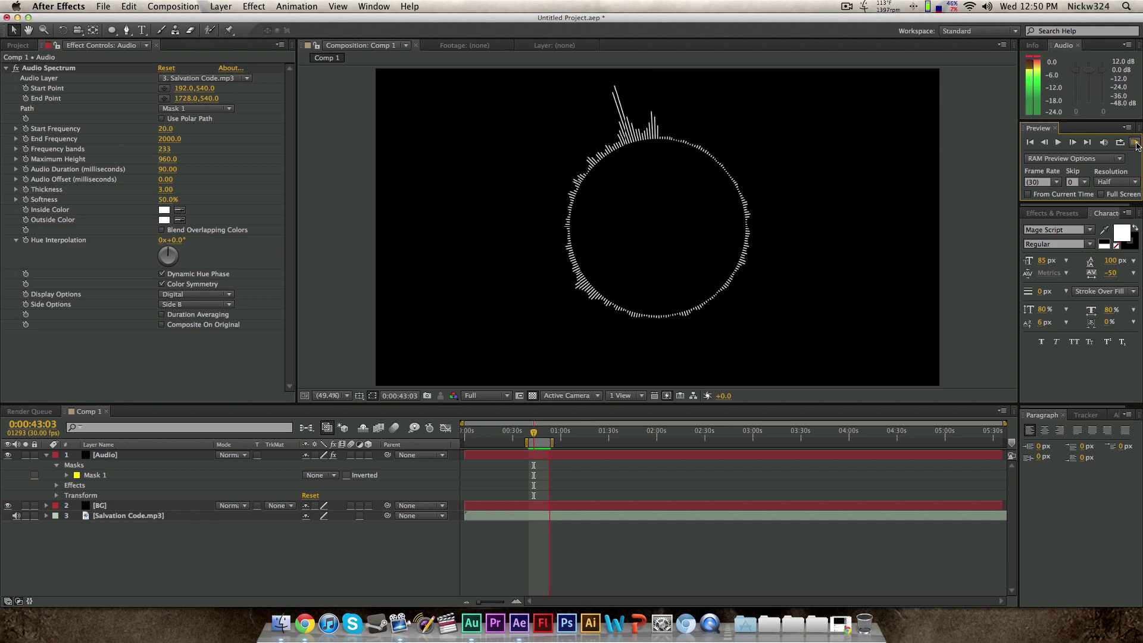
left_click(1136, 145)
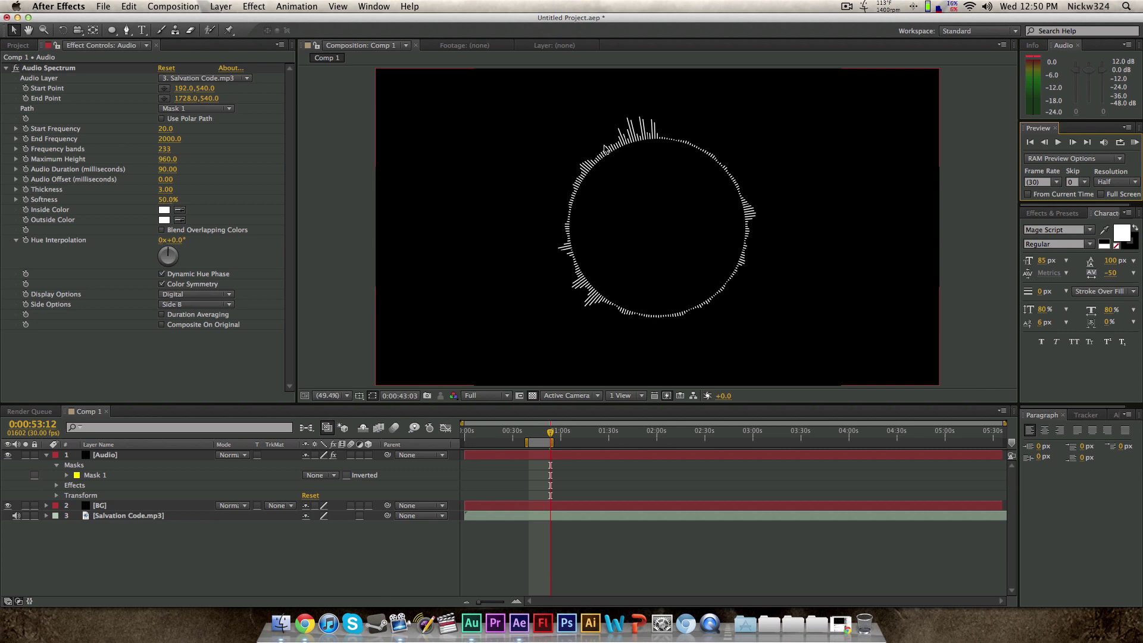
left_click(605, 148)
left_click(322, 168)
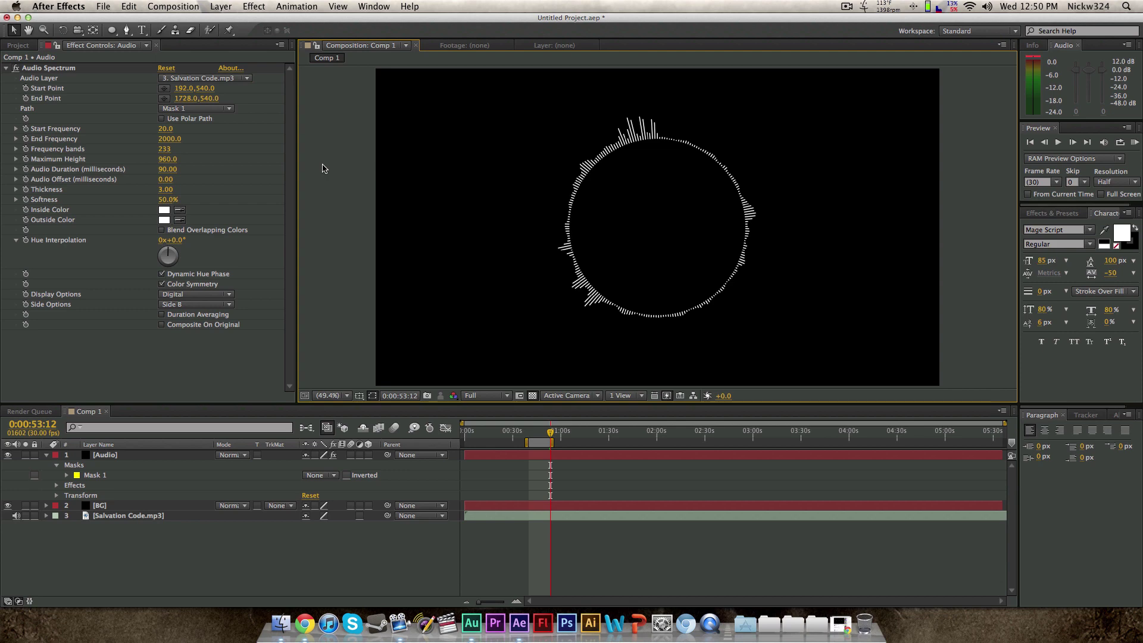
left_click(492, 162)
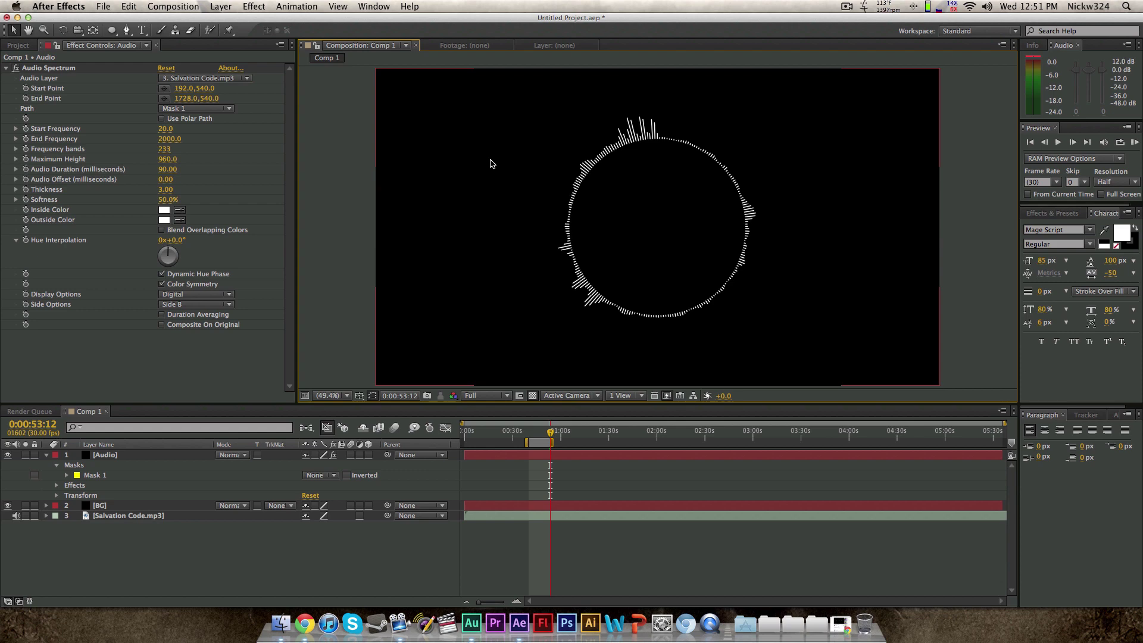
left_click(372, 132)
Switch to Chrome, briefly play Video Copilot's Advanced Spin FX Tutorial as a reference, and minimize the browser window
left_click(841, 625)
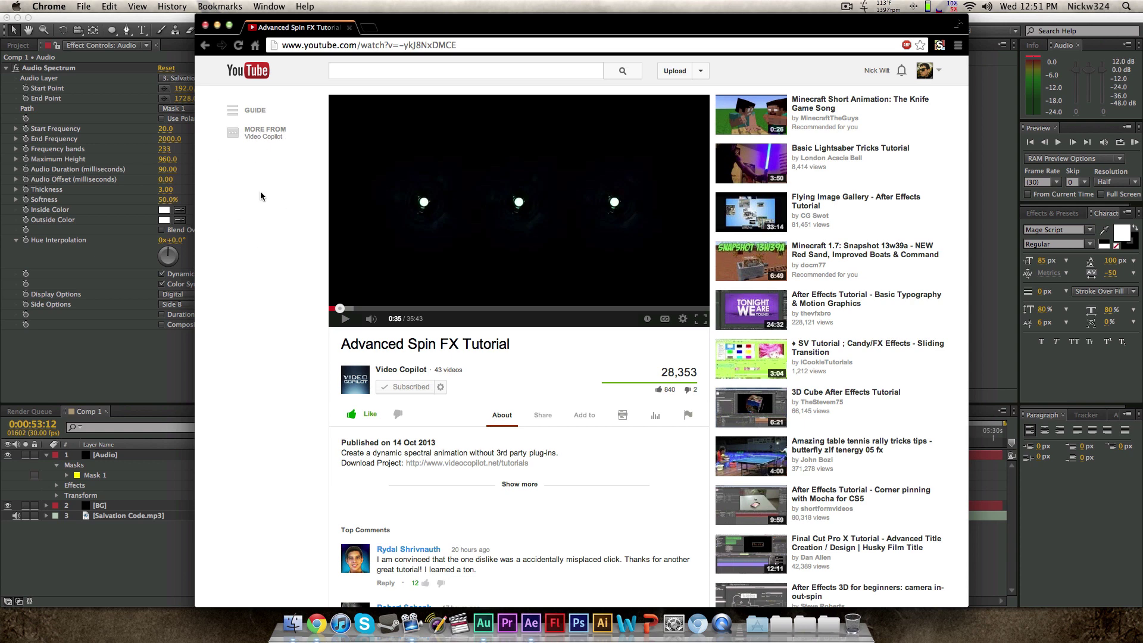
left_click(428, 124)
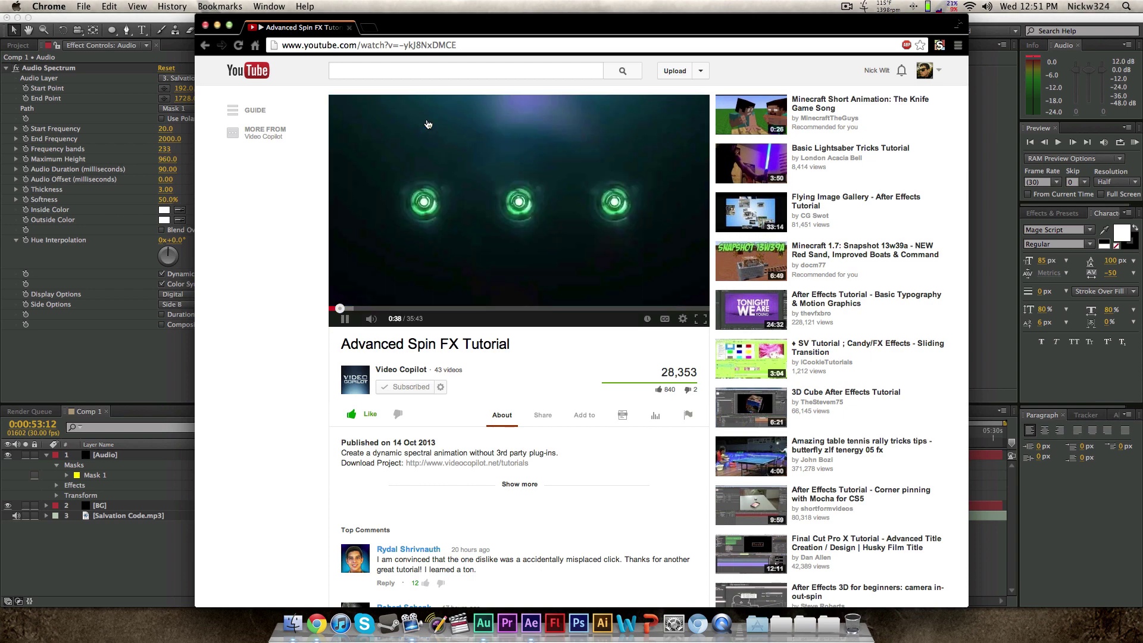
left_click(428, 123)
left_click(217, 25)
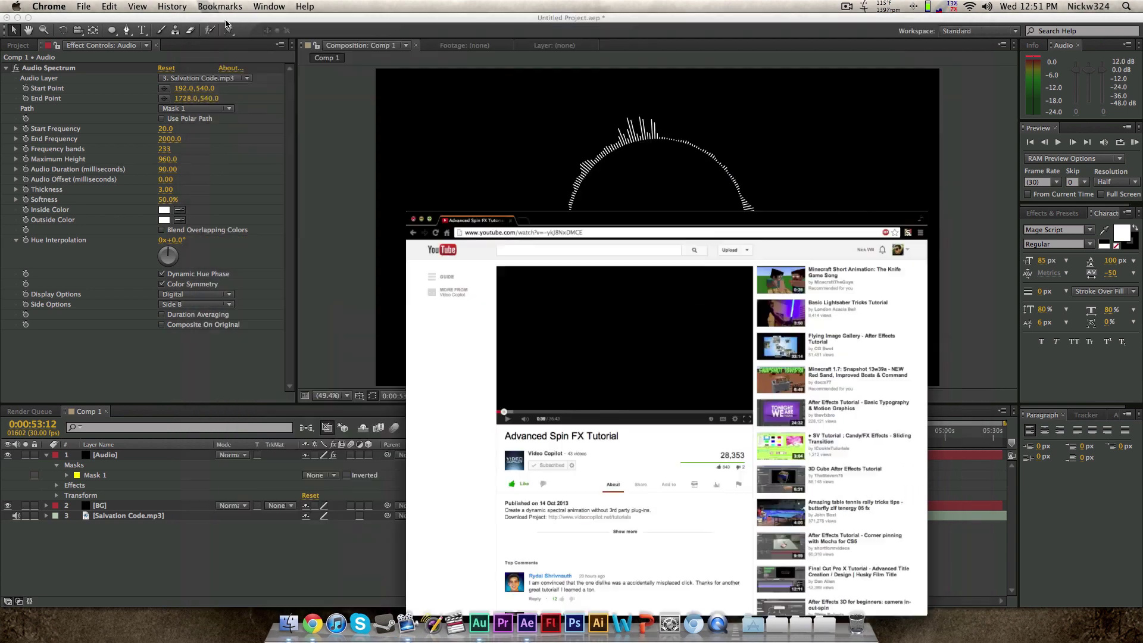